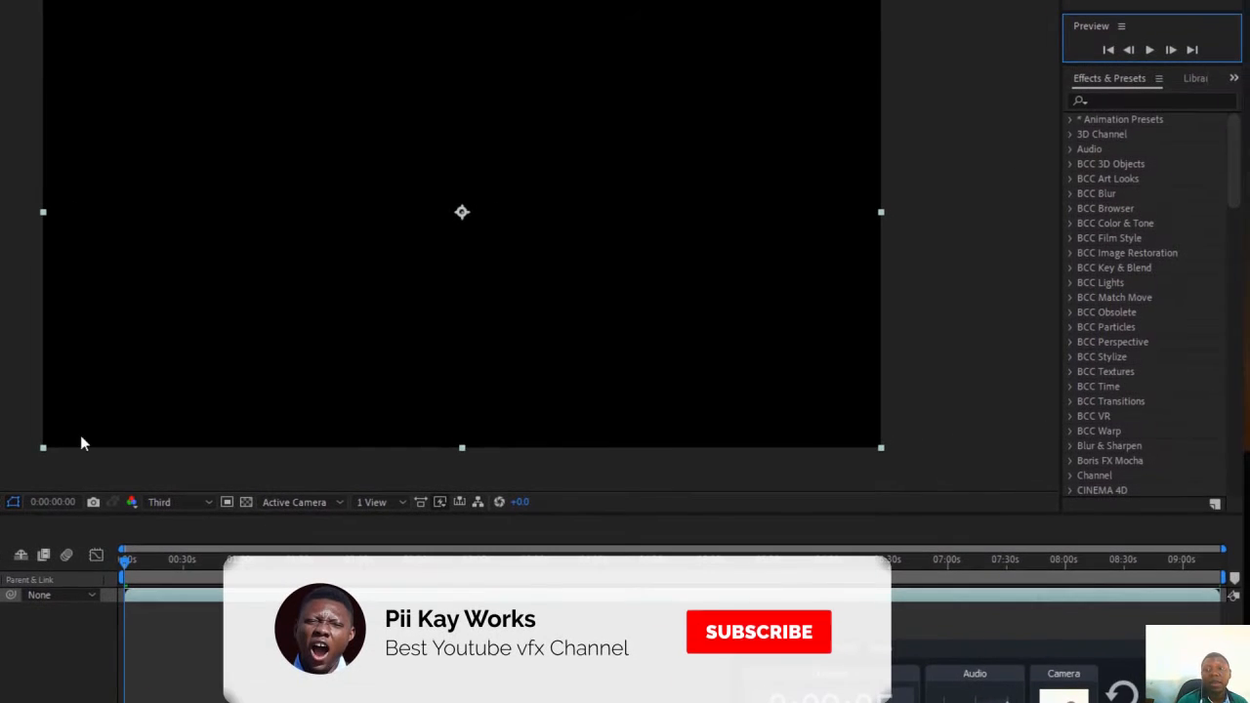
- Play part of the ENCHANT composition, step back two frames, and check its first and last frames
left_click(1151, 49)
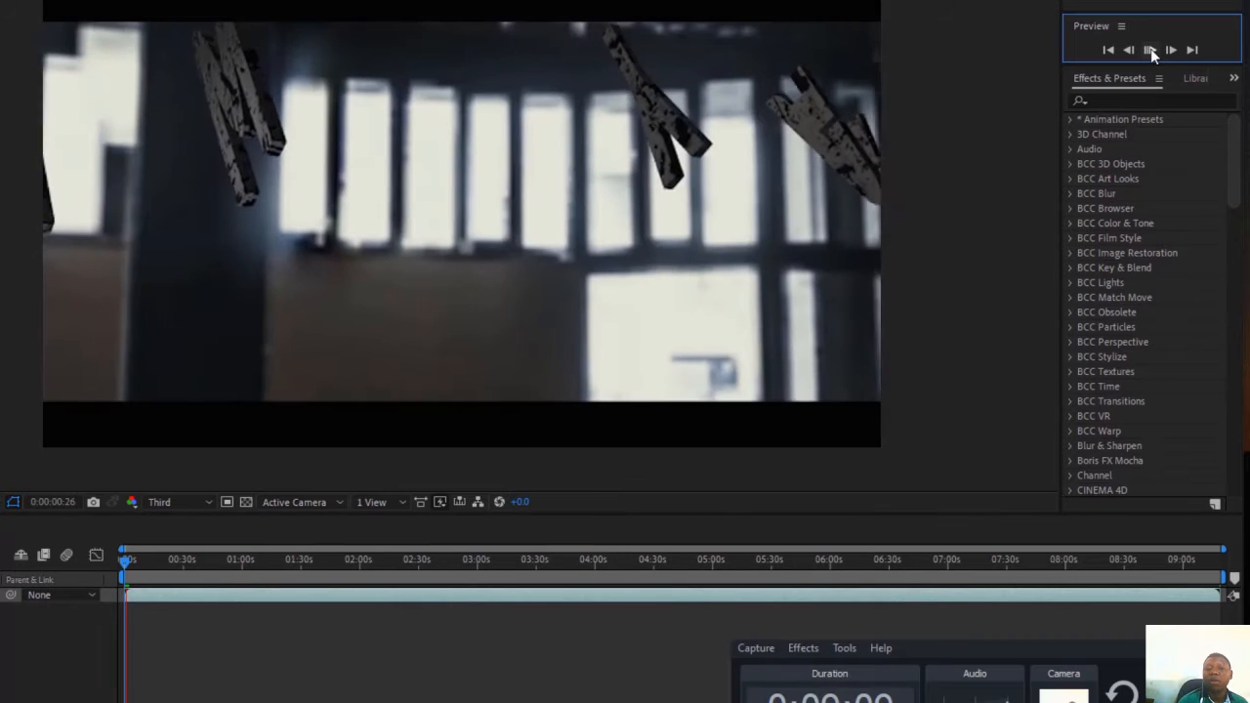
left_click(1150, 48)
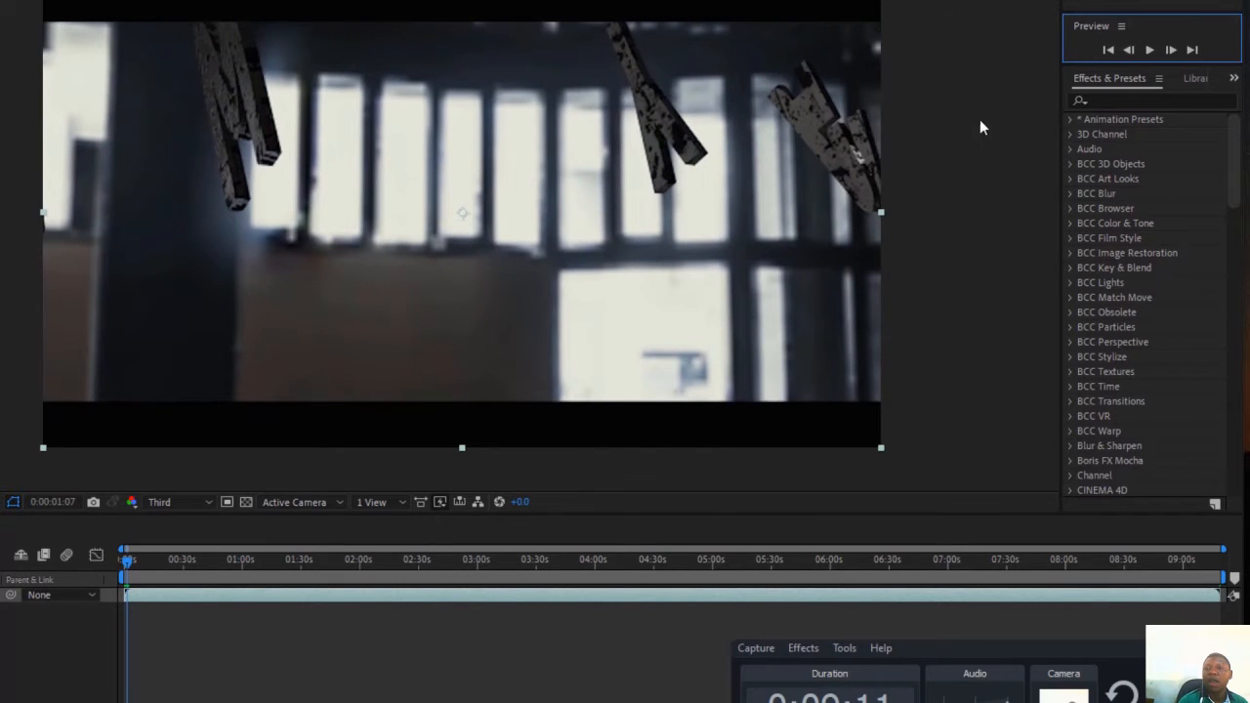
left_click(1130, 51)
left_click(1130, 50)
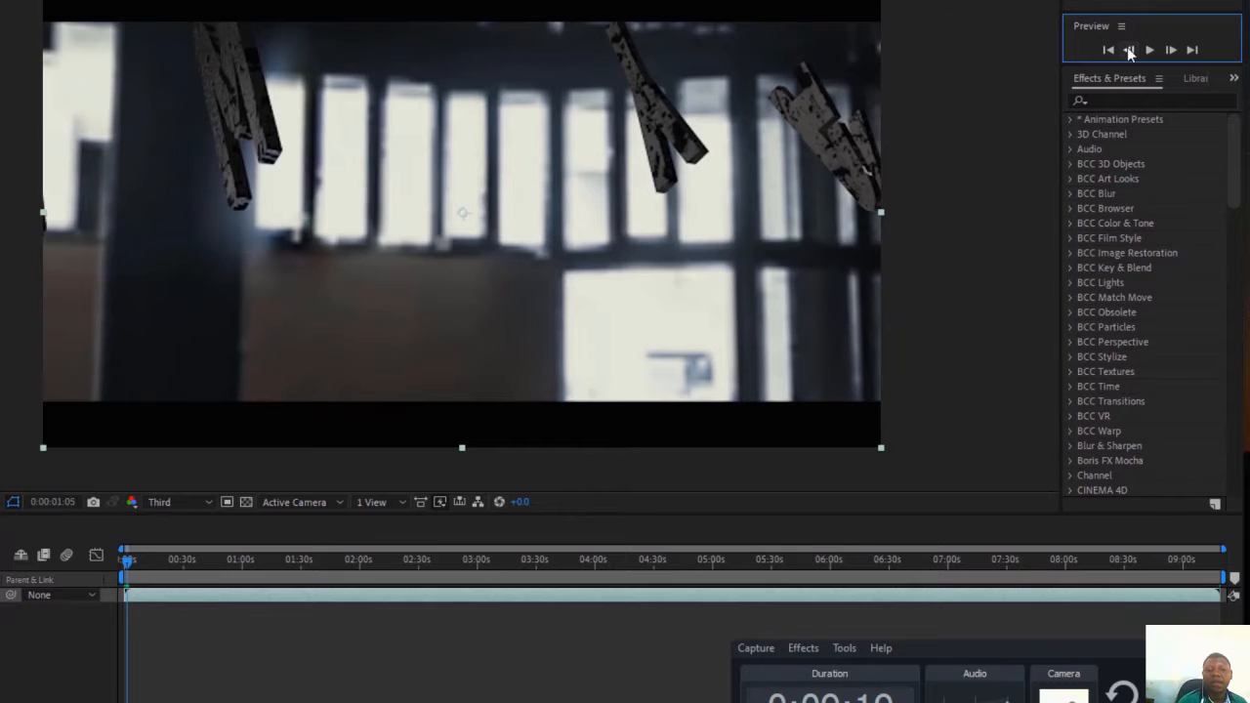
left_click(1103, 50)
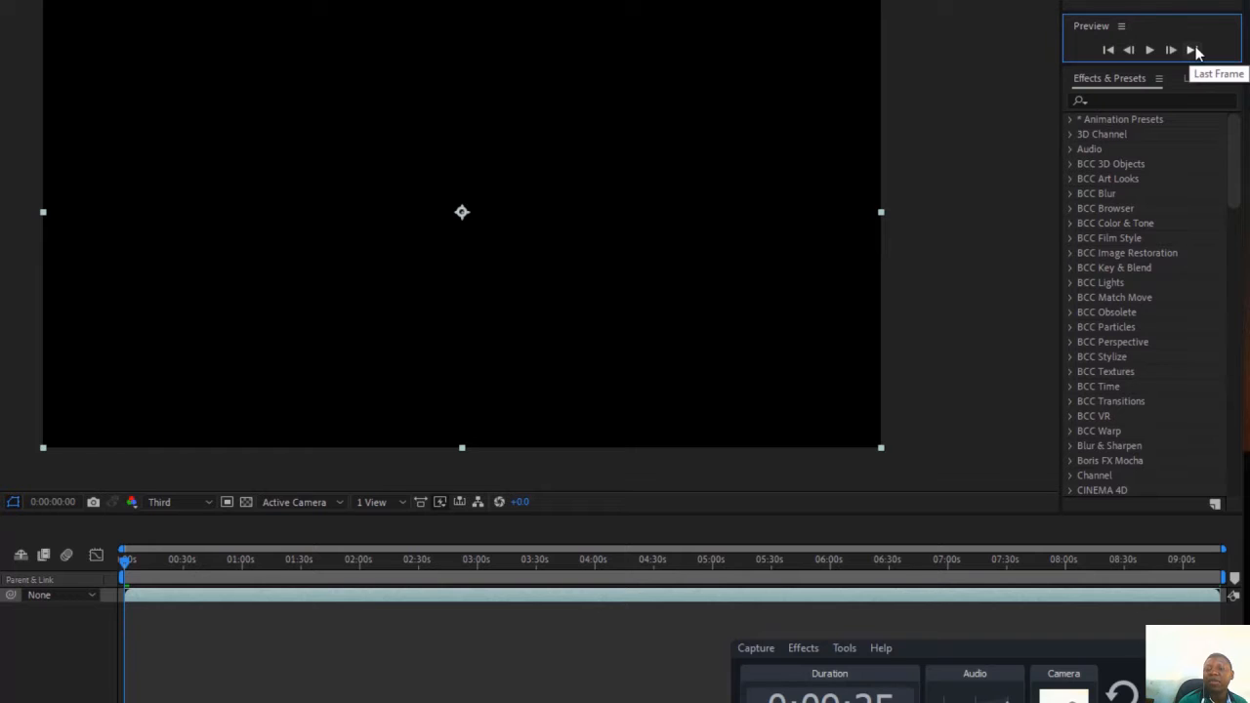
left_click(1196, 46)
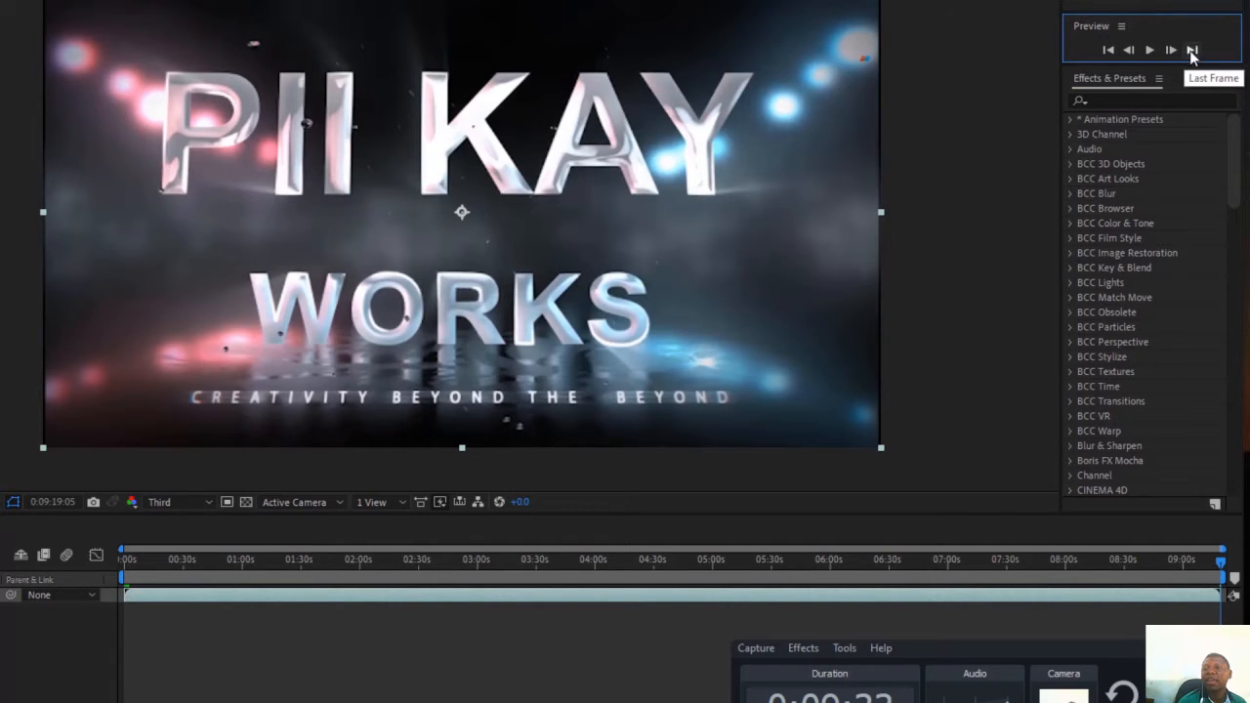
left_click(1108, 51)
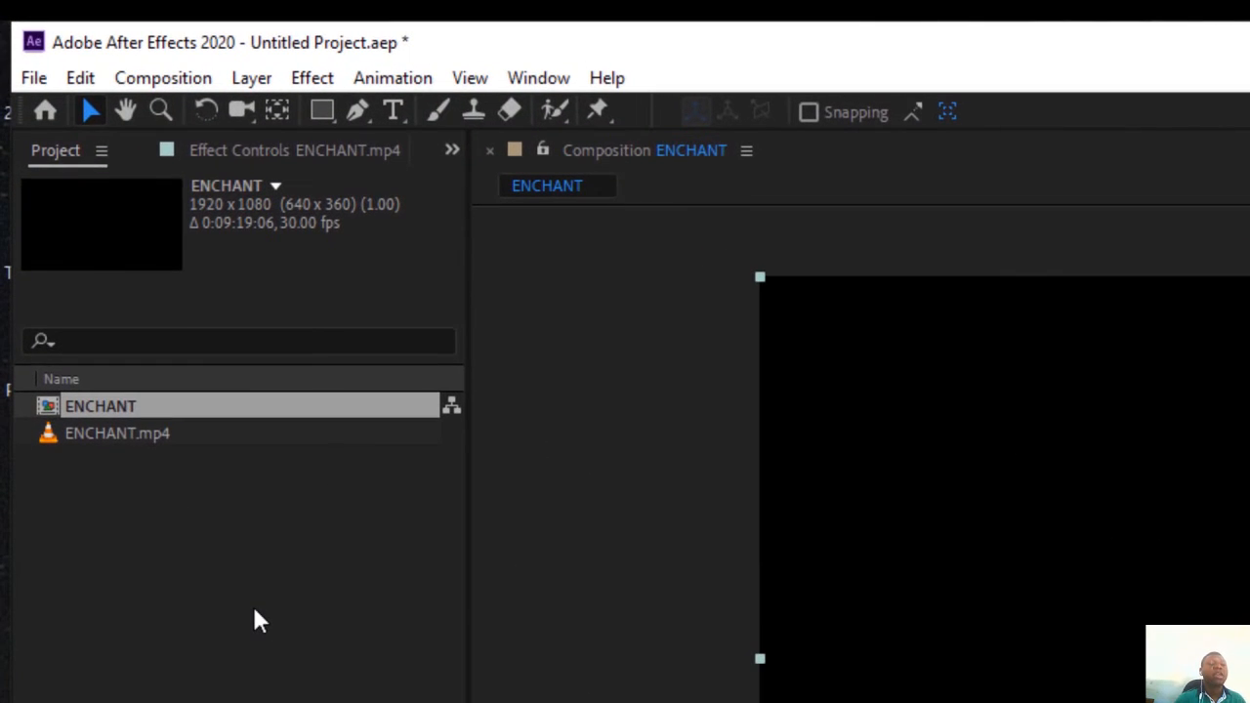
left_click(79, 78)
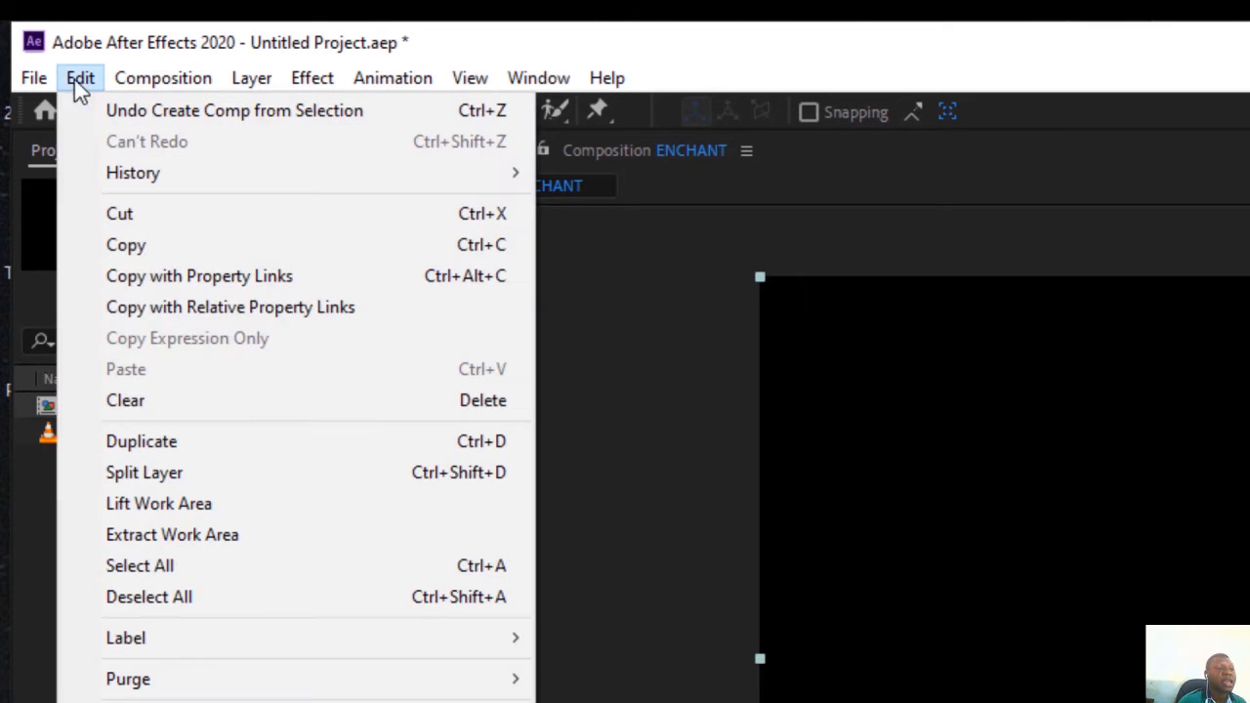
left_click(190, 408)
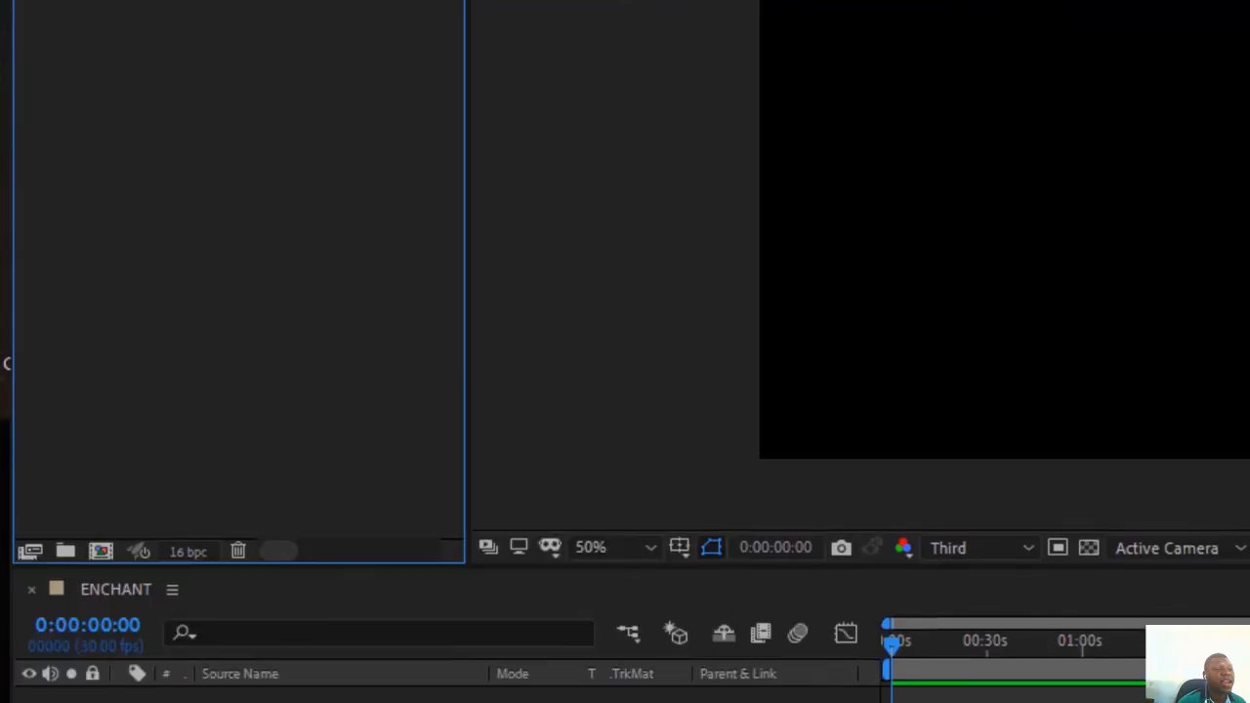
left_click(80, 387)
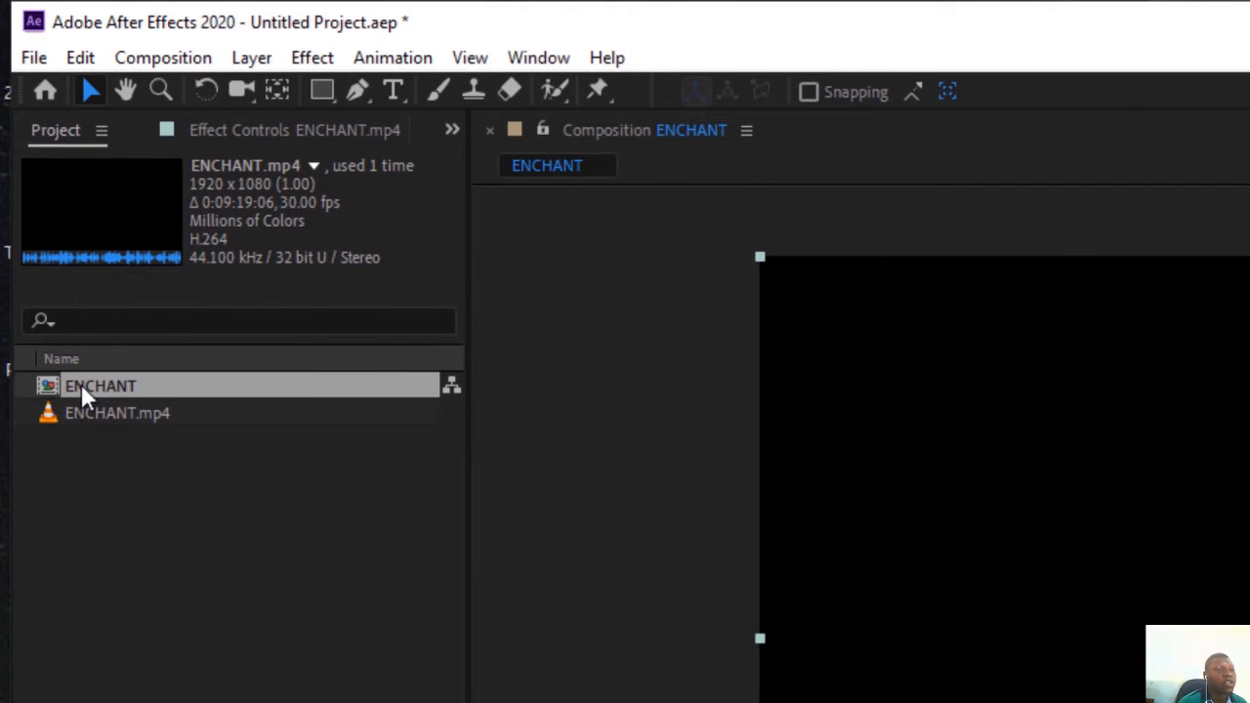
left_click(81, 60)
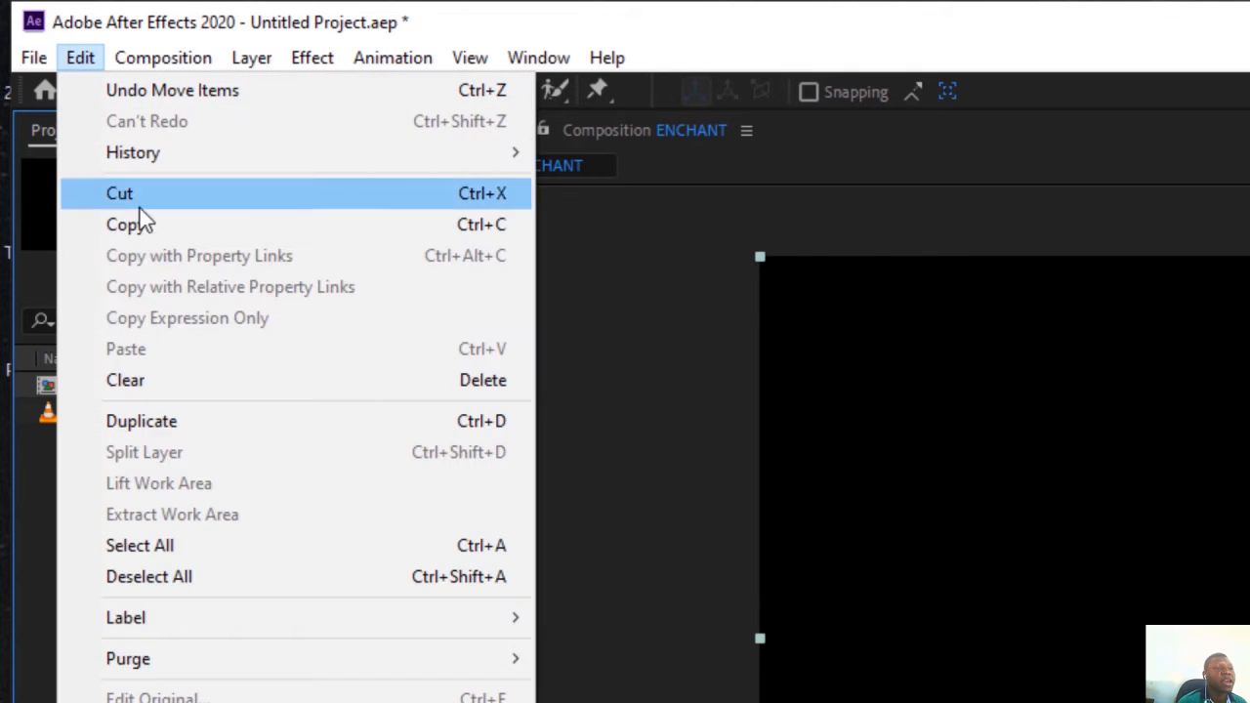
left_click(146, 577)
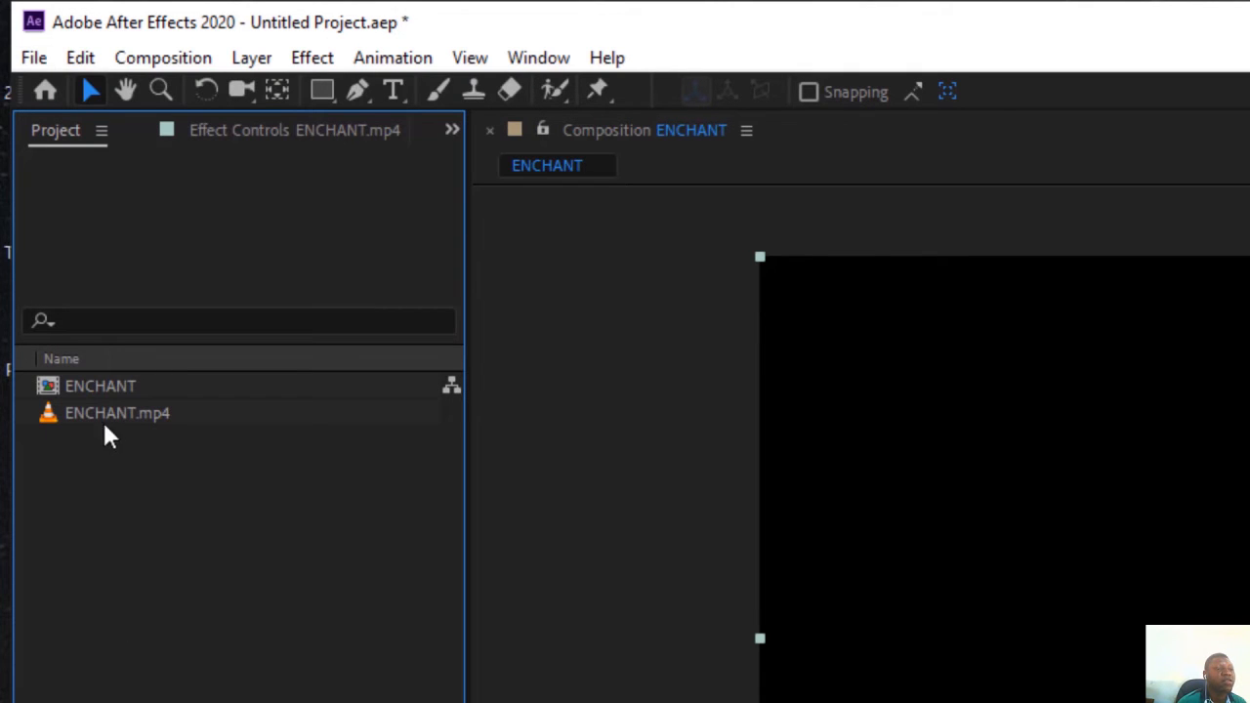
- Delete the ENCHANT composition from the project, keeping the ENCHANT.mp4 footage
left_click(80, 393)
left_click(81, 59)
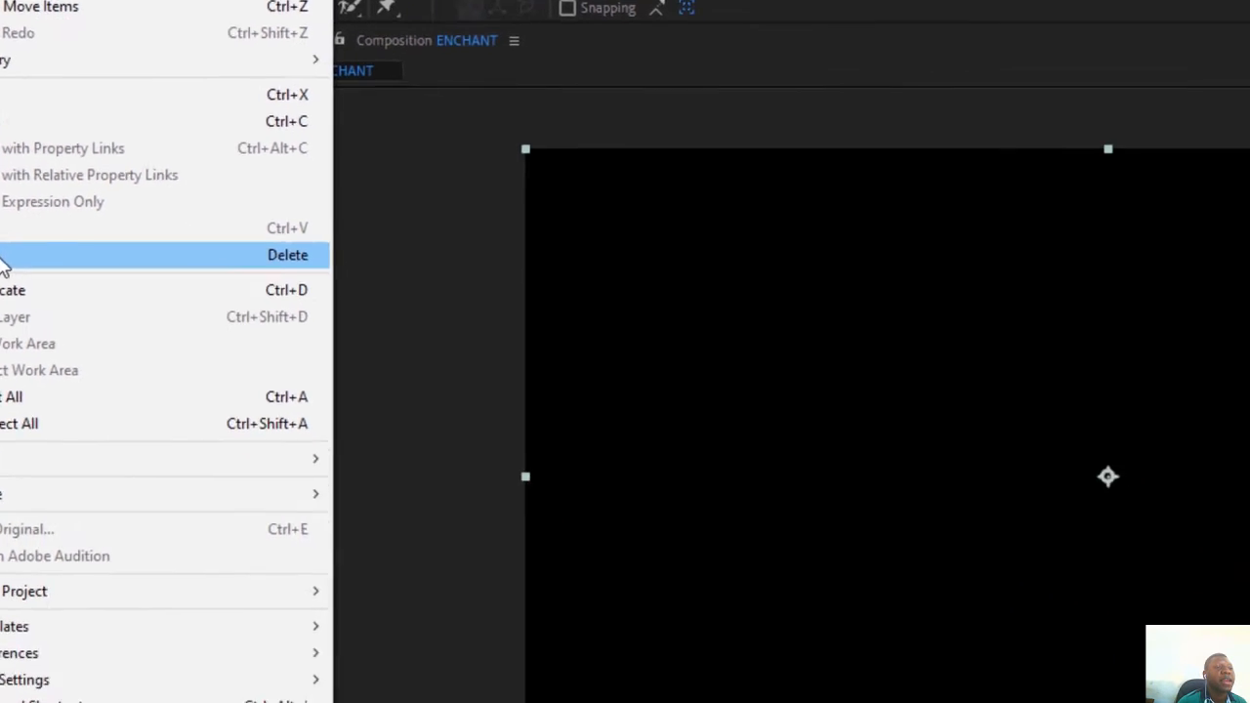
left_click(137, 380)
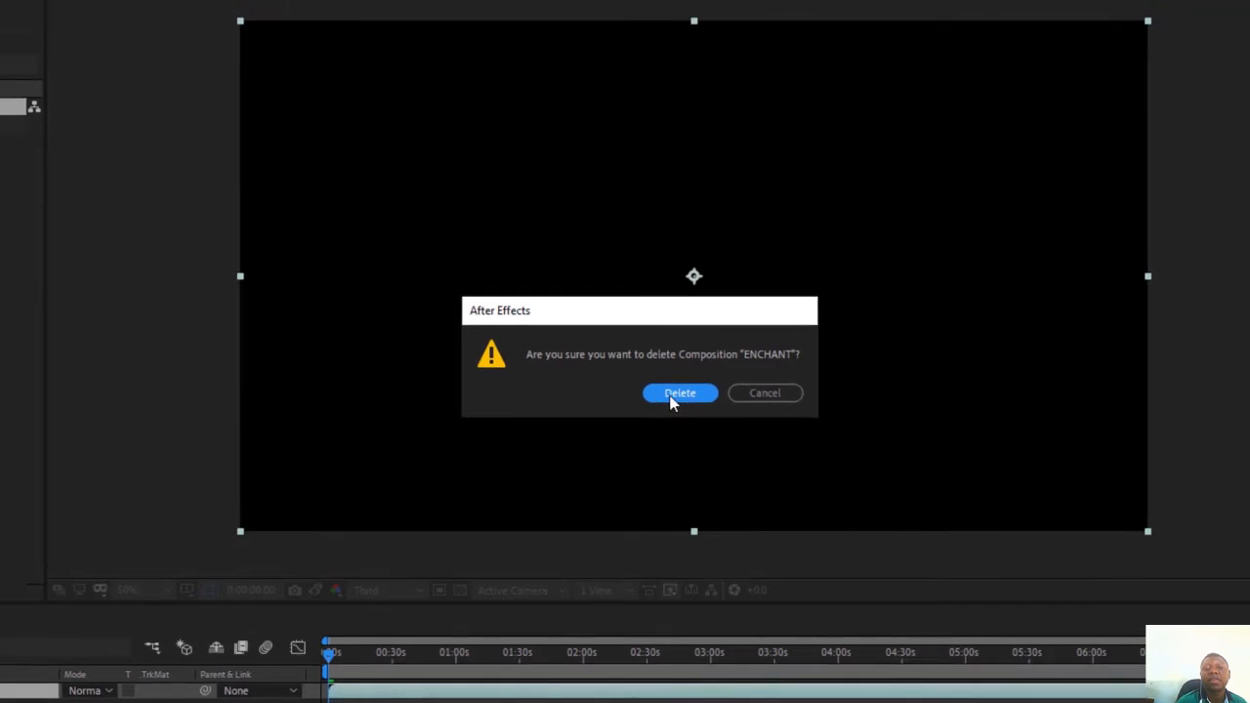
left_click(666, 388)
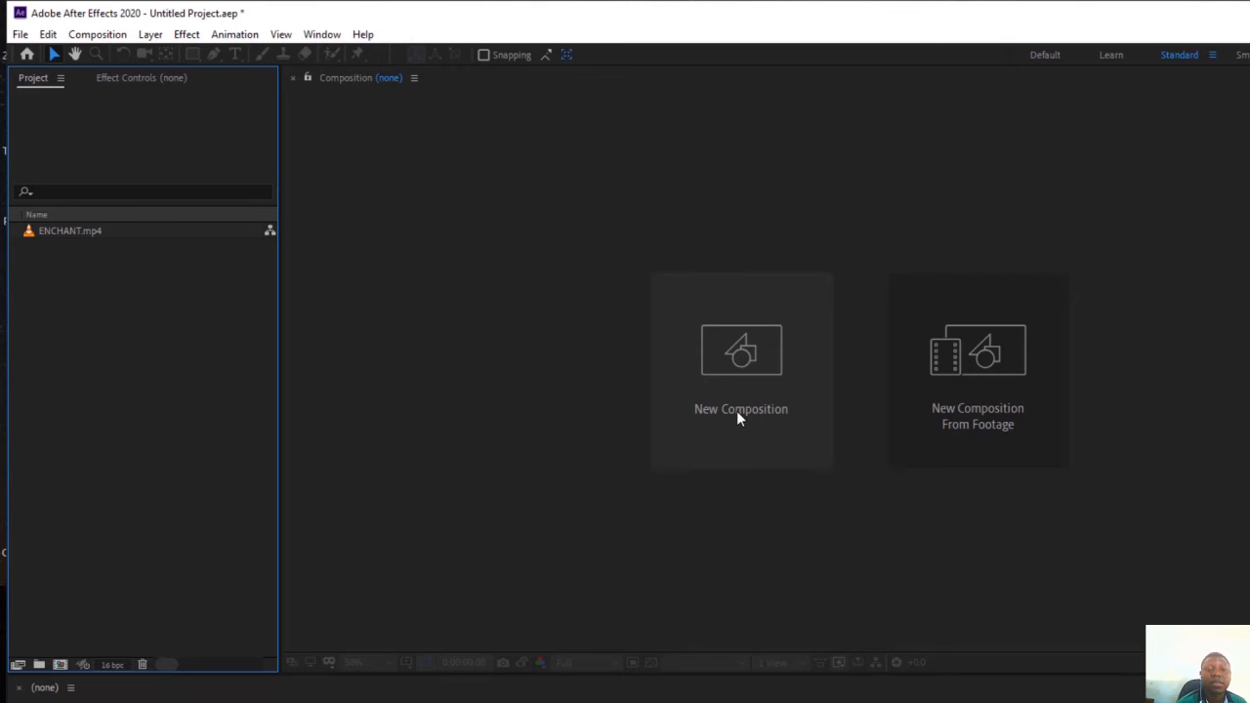
- Start a new composition and name it "hobby"
left_click(739, 410)
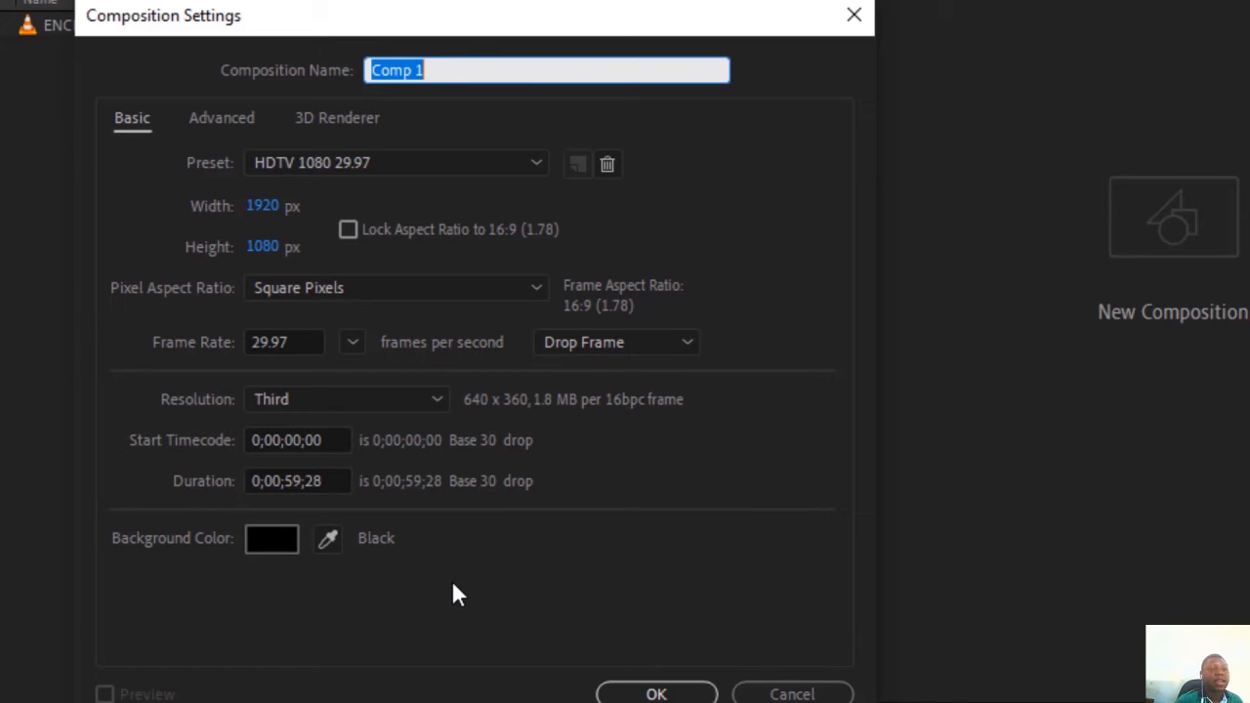
left_click(476, 73)
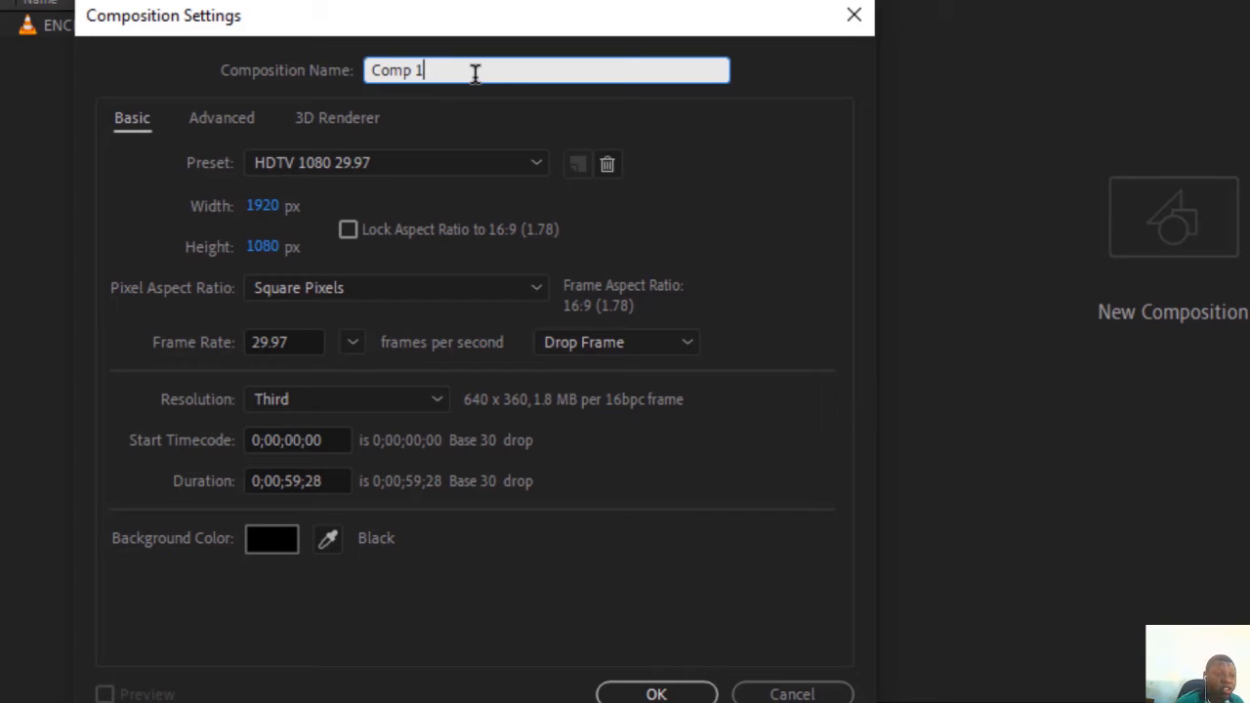
key("BackSpace")
key("BackSpace")
key("BackSpace")
key("BackSpace")
key("BackSpace")
key("BackSpace")
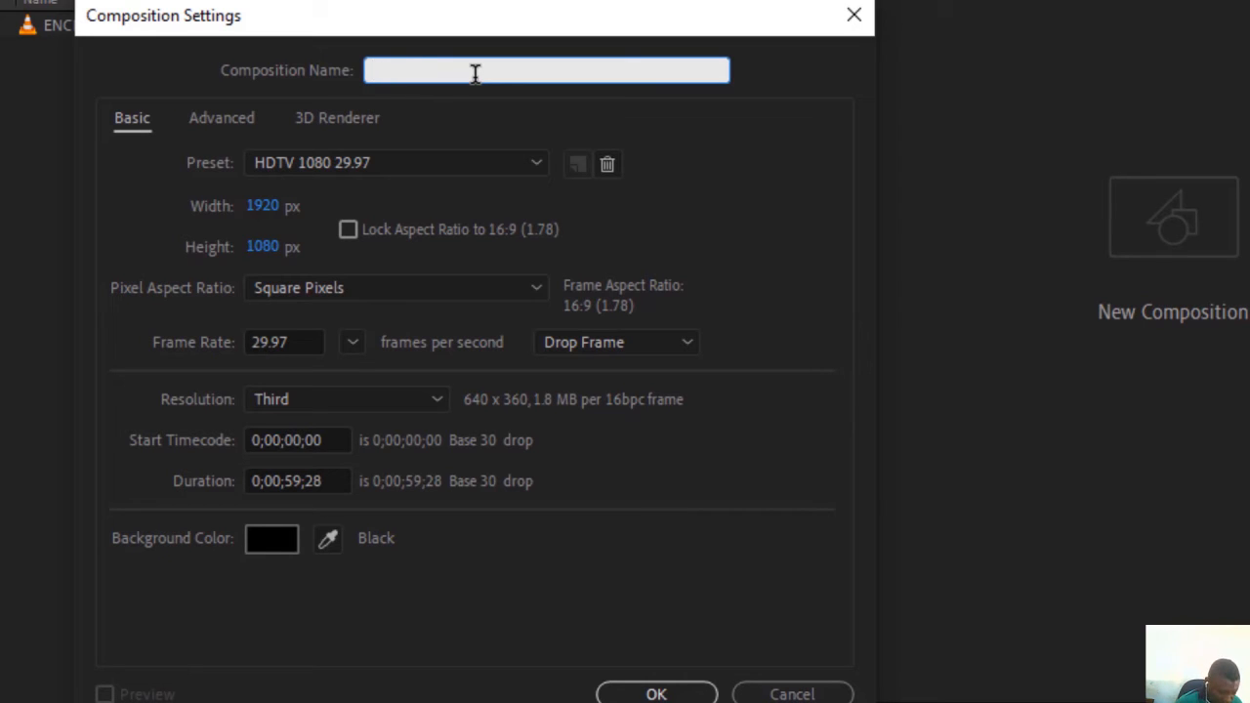
type("hobby")
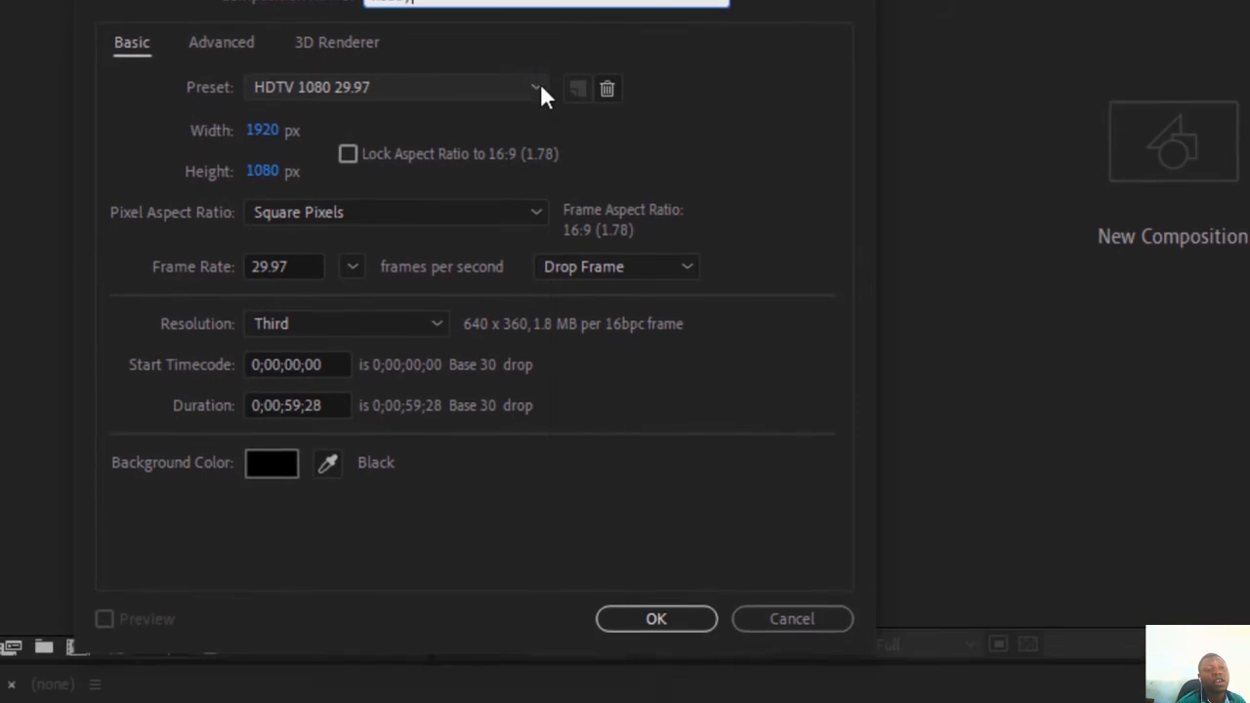
- Use Square Pixels as the composition's pixel aspect ratio and set its frame rate to 25 frames per second
left_click(537, 164)
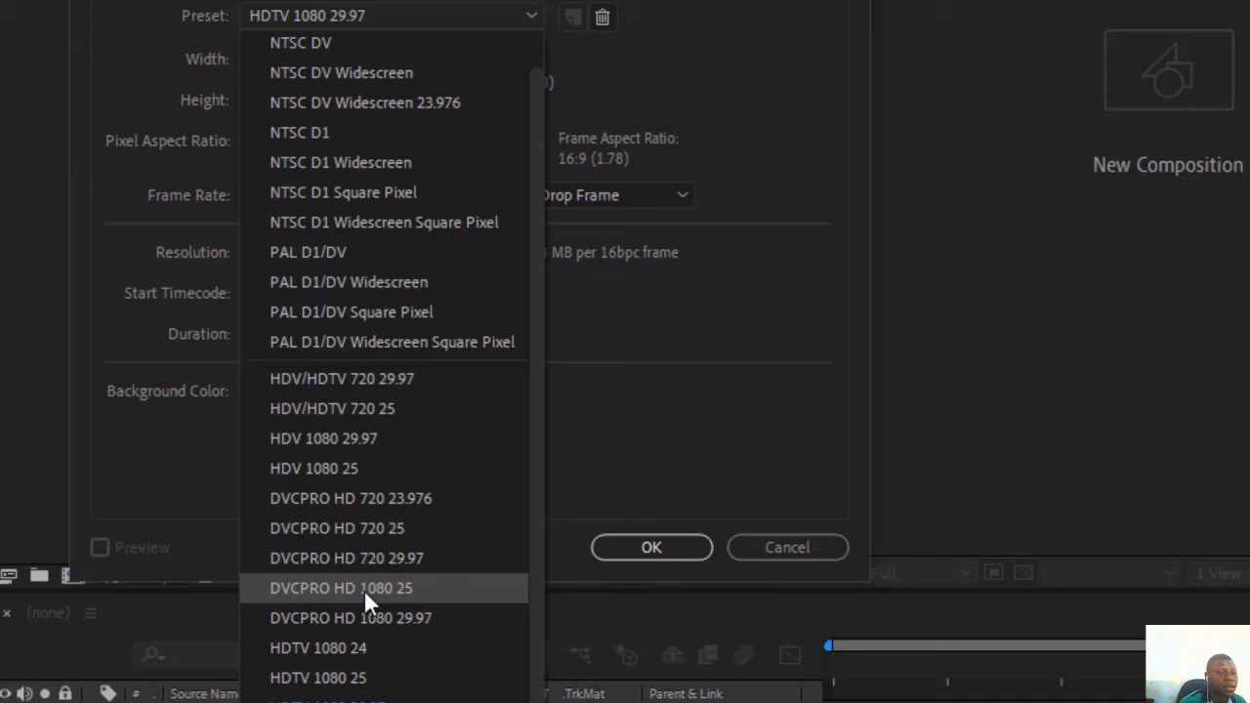
left_click(757, 108)
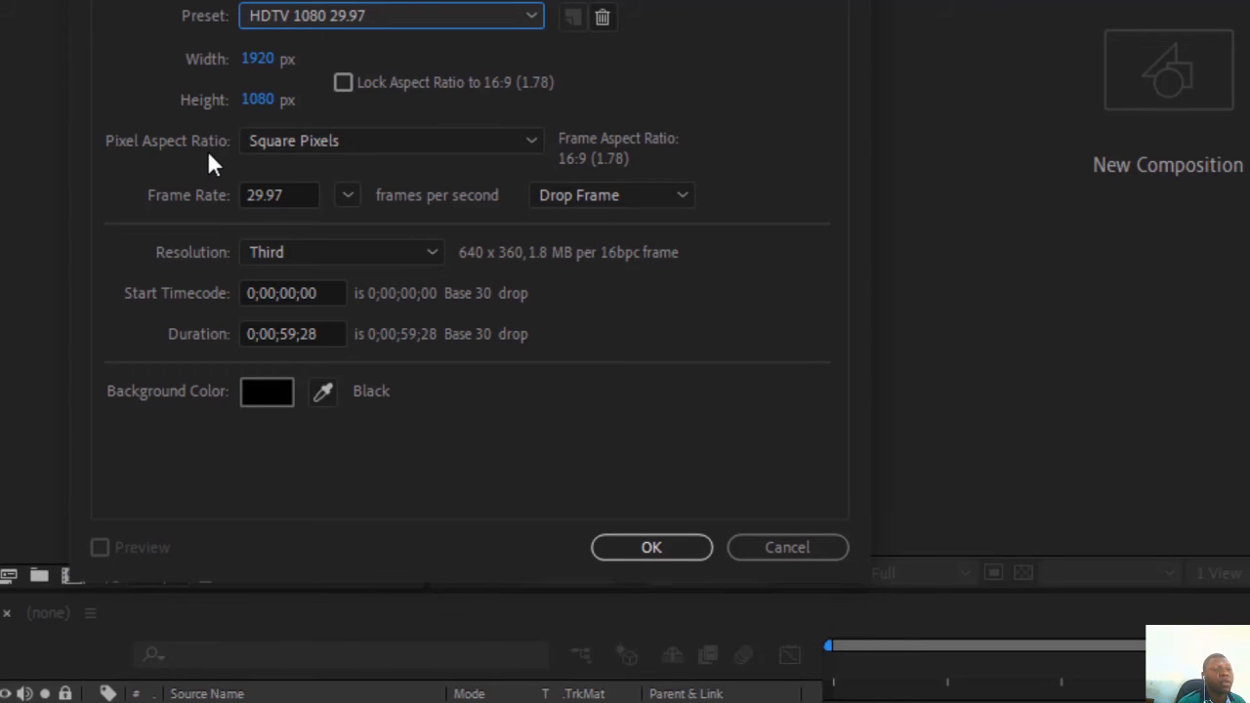
left_click(533, 140)
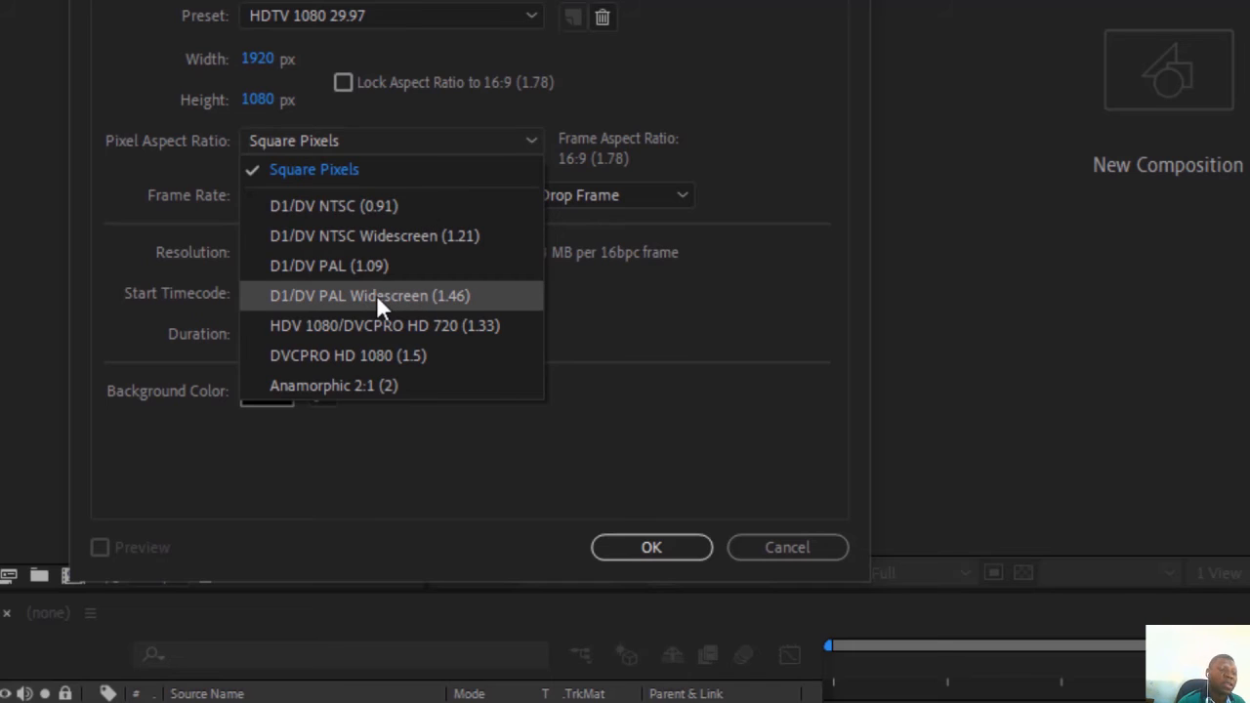
left_click(327, 172)
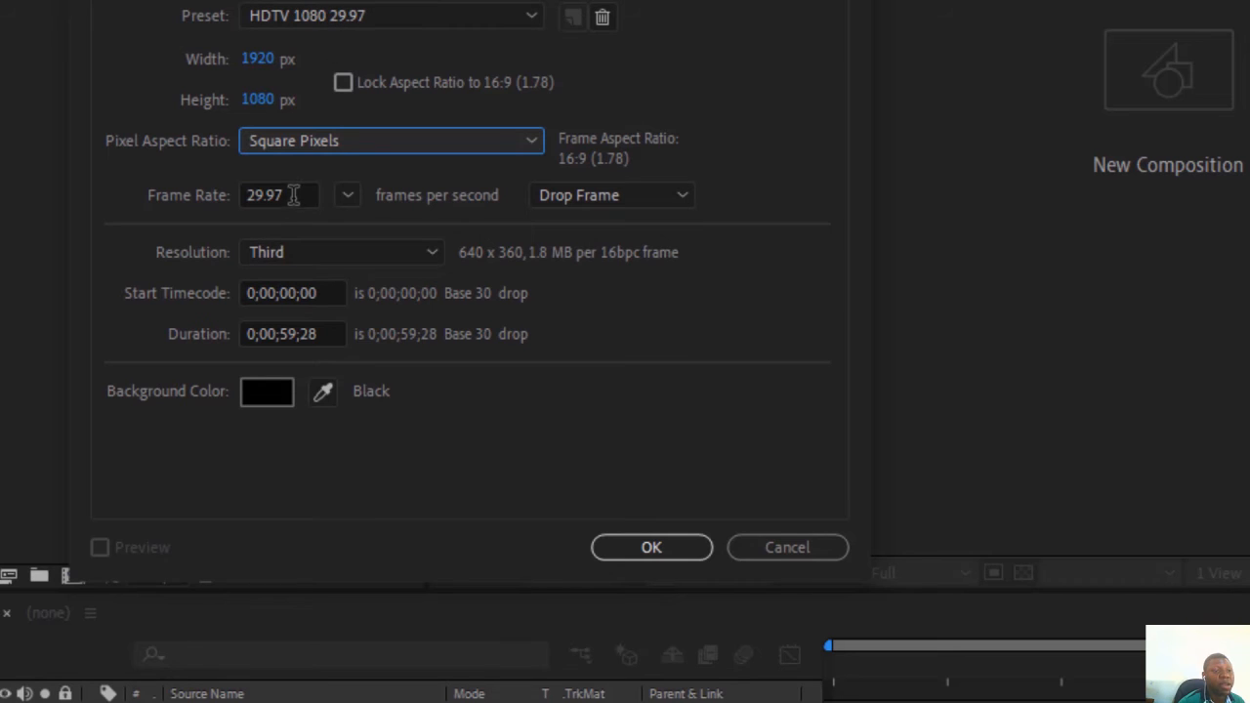
left_click(348, 196)
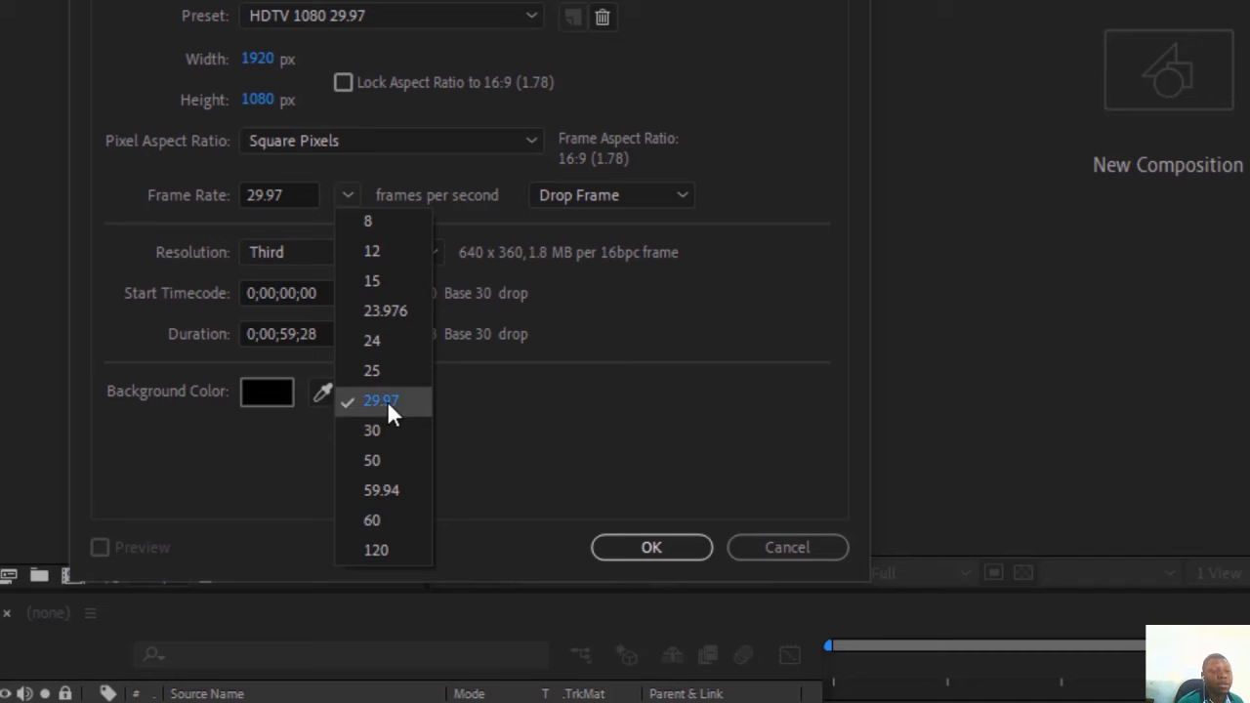
left_click(387, 370)
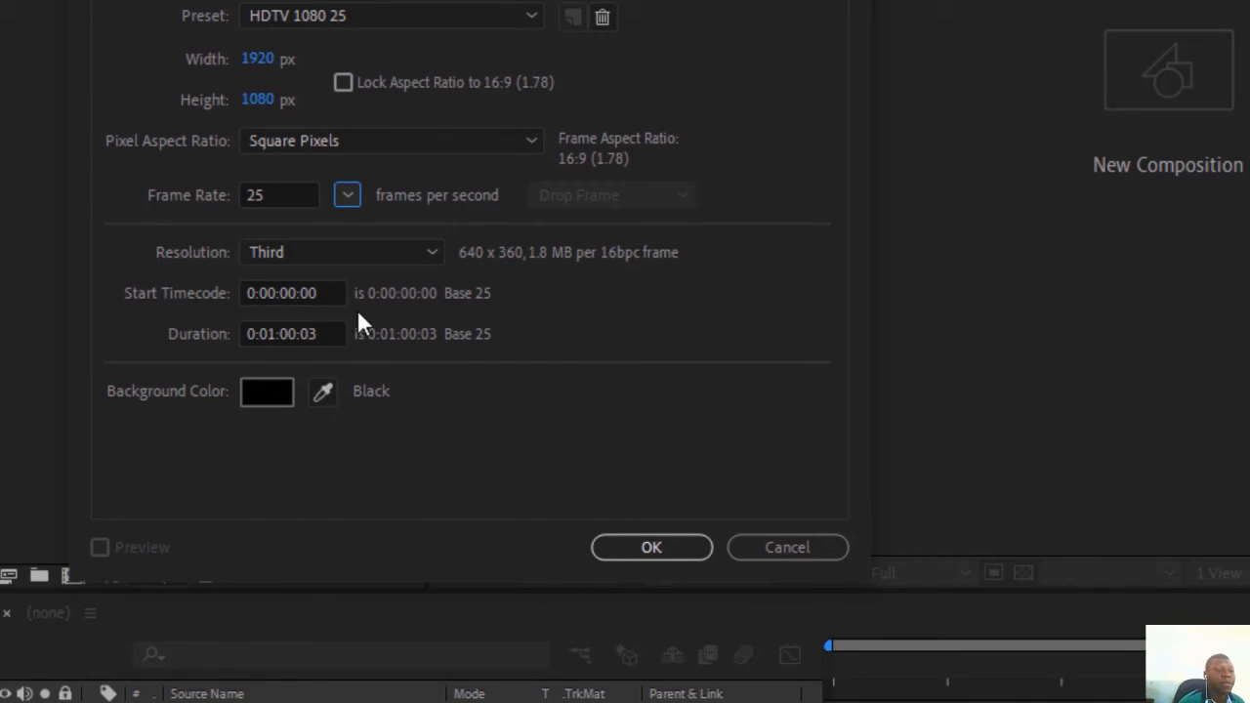
- Set the composition's duration to 0:00:30:00 and create the composition
left_click(275, 334)
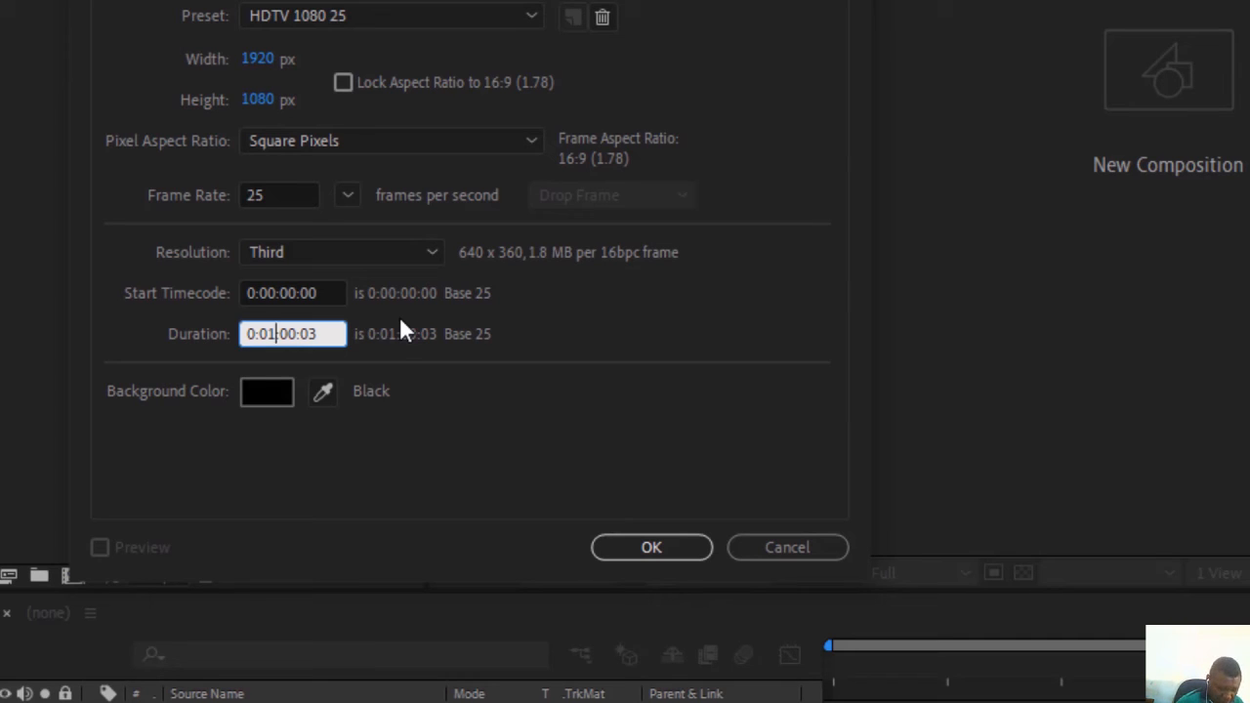
key("BackSpace")
type("0")
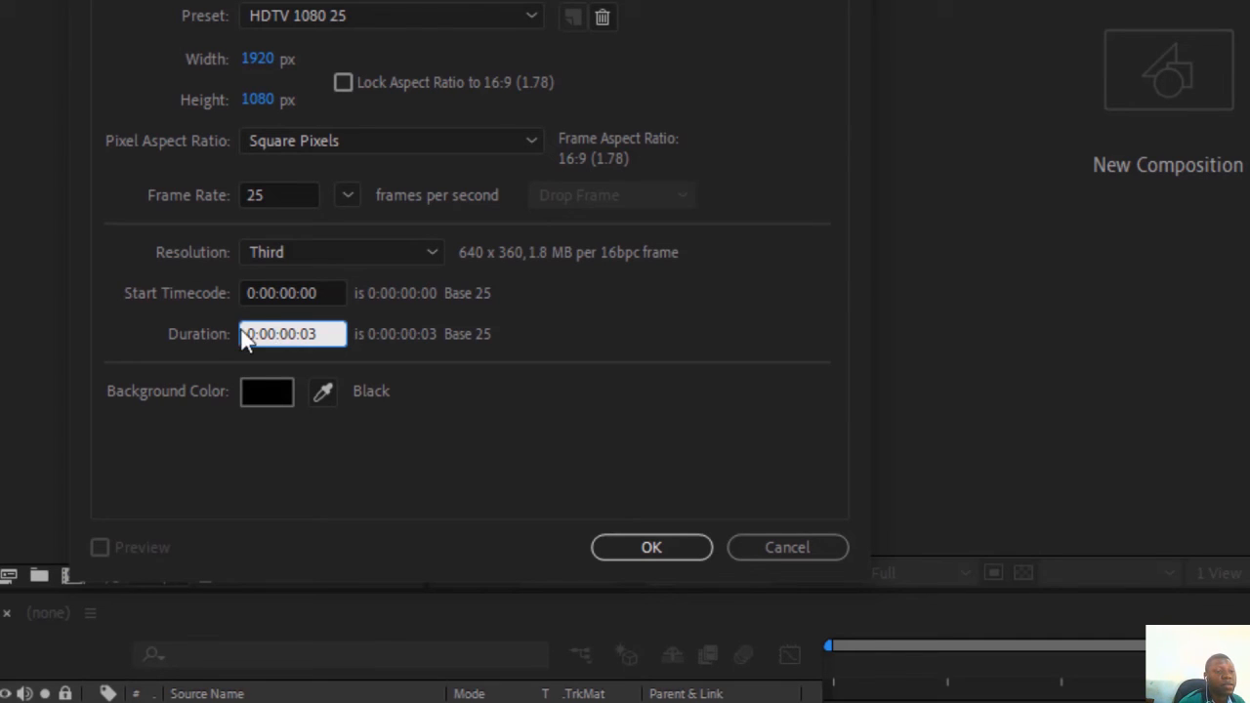
left_click(295, 333)
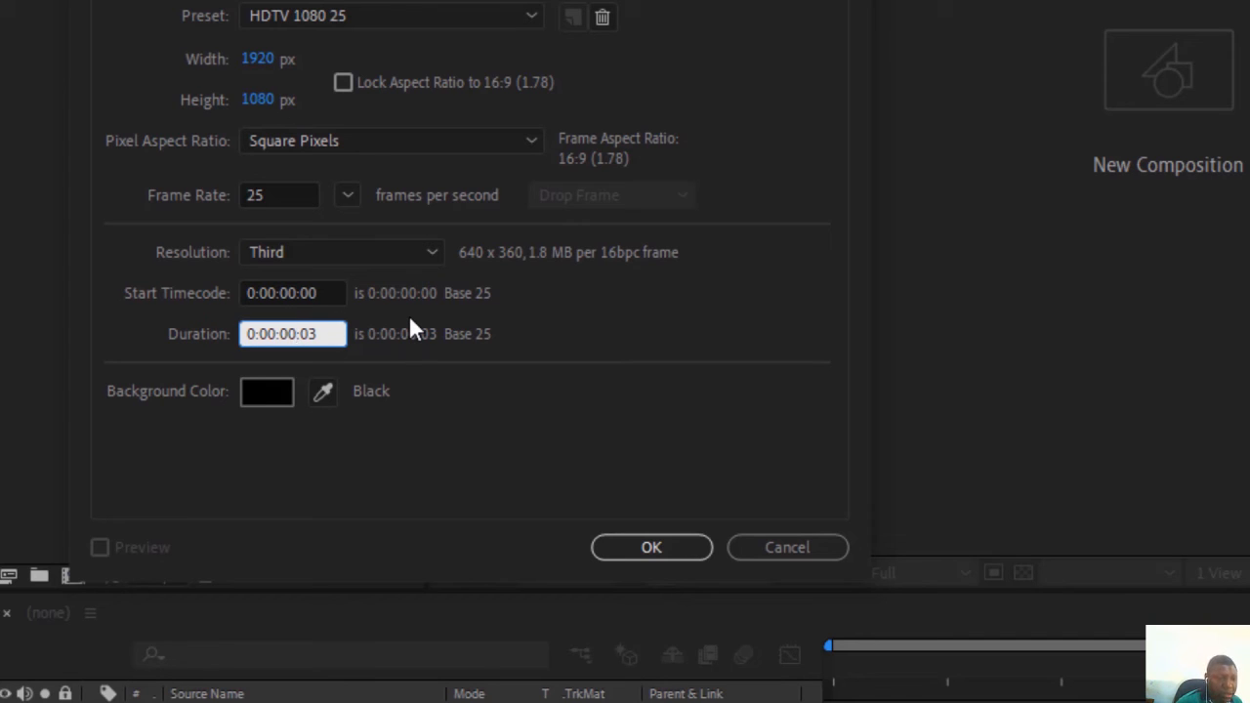
key("BackSpace")
key("BackSpace")
key("BackSpace")
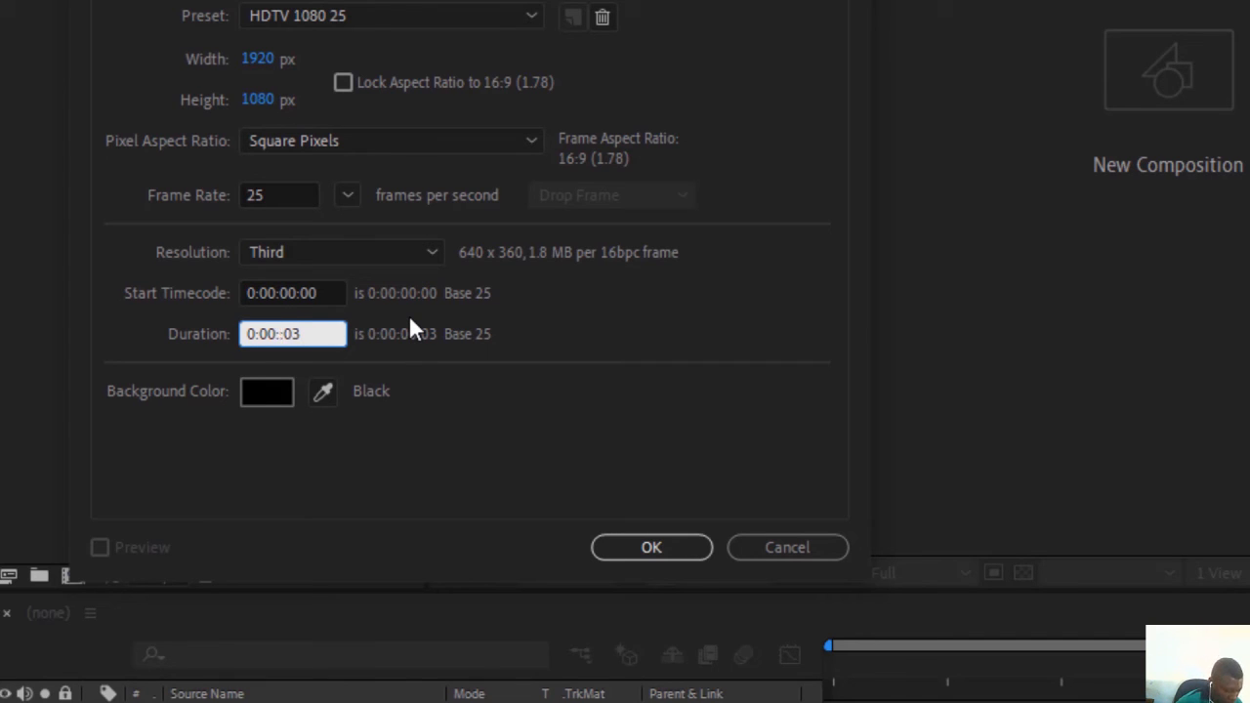
type("30")
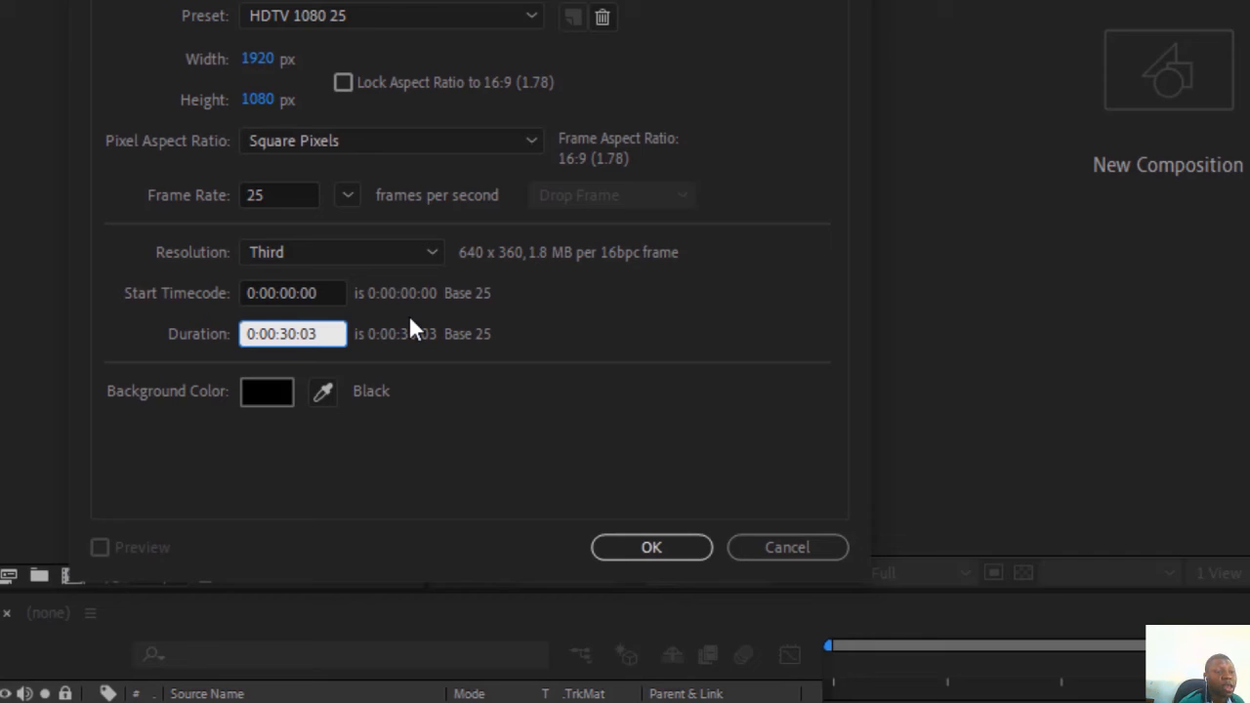
left_click(327, 334)
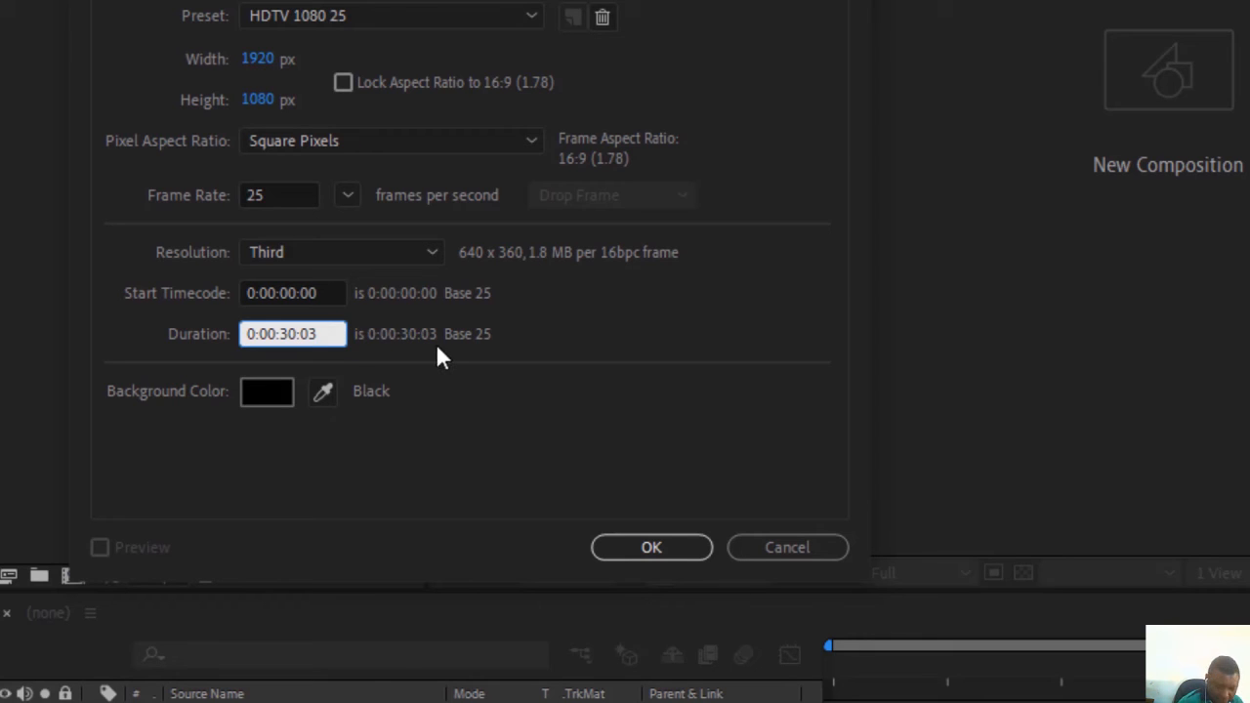
key("BackSpace")
type("0")
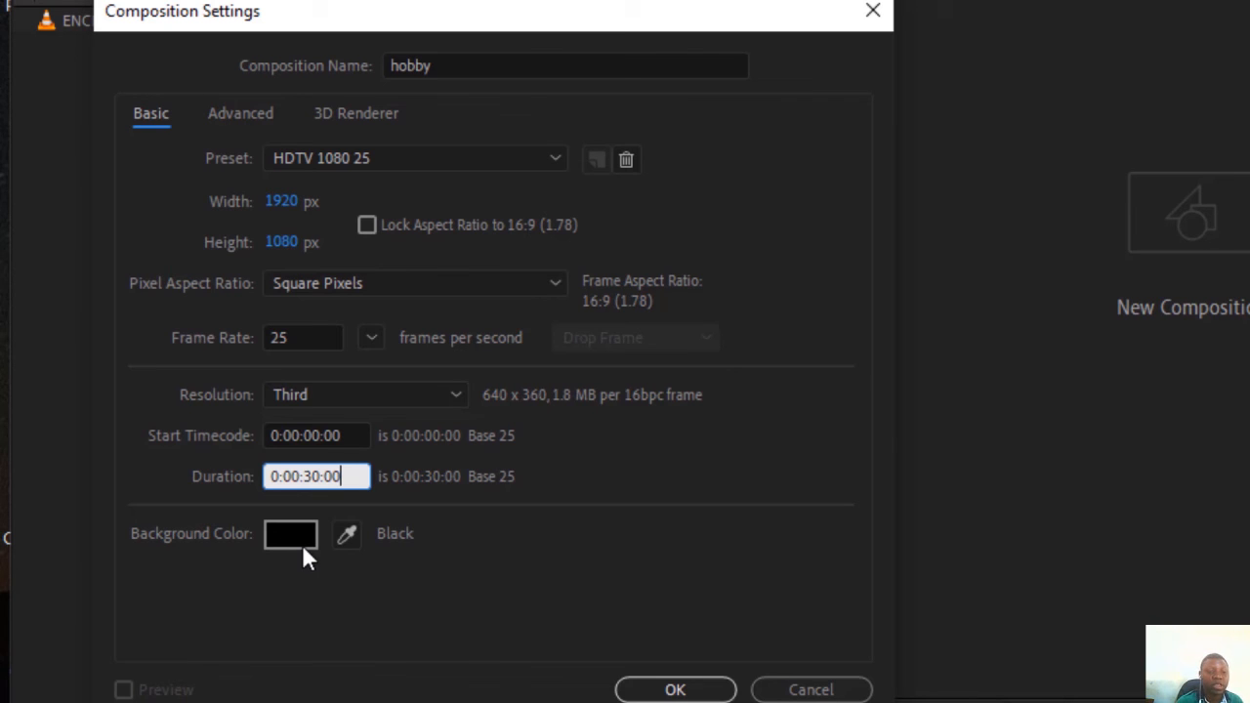
left_click(694, 689)
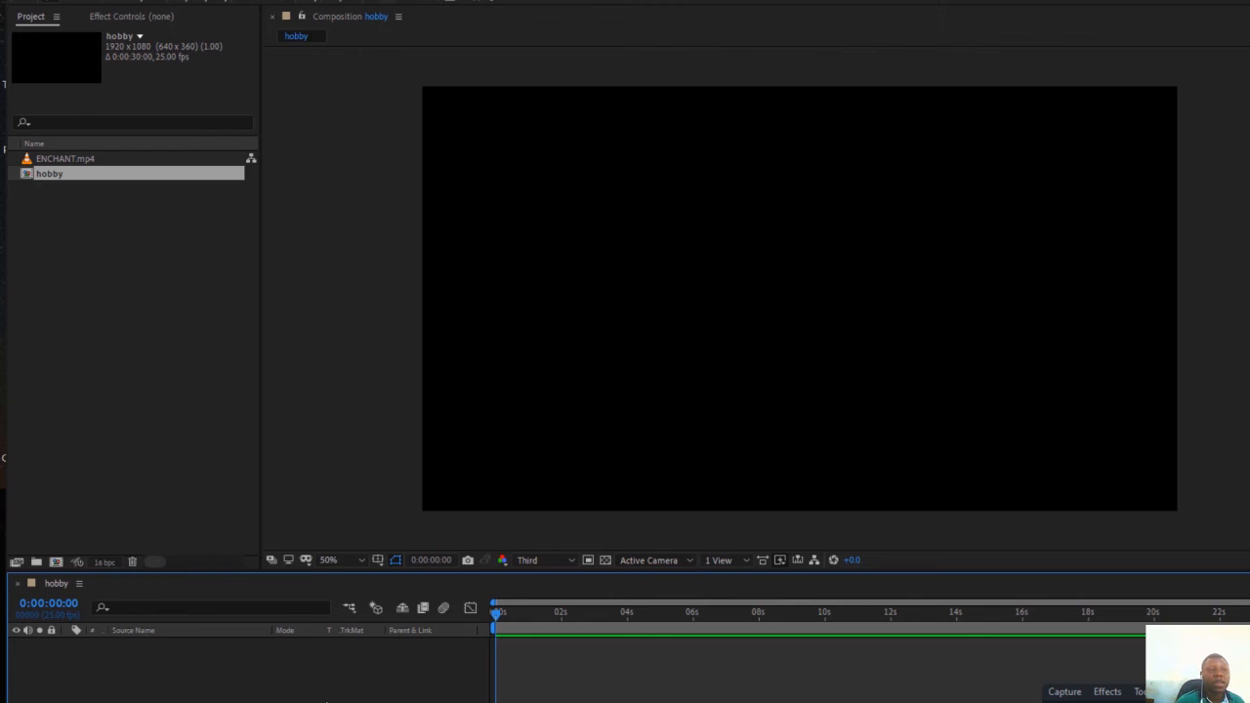
- Add the ENCHANT.mp4 footage as a layer in the hobby composition's timeline, and select the hobby composition in the project
left_click(82, 158)
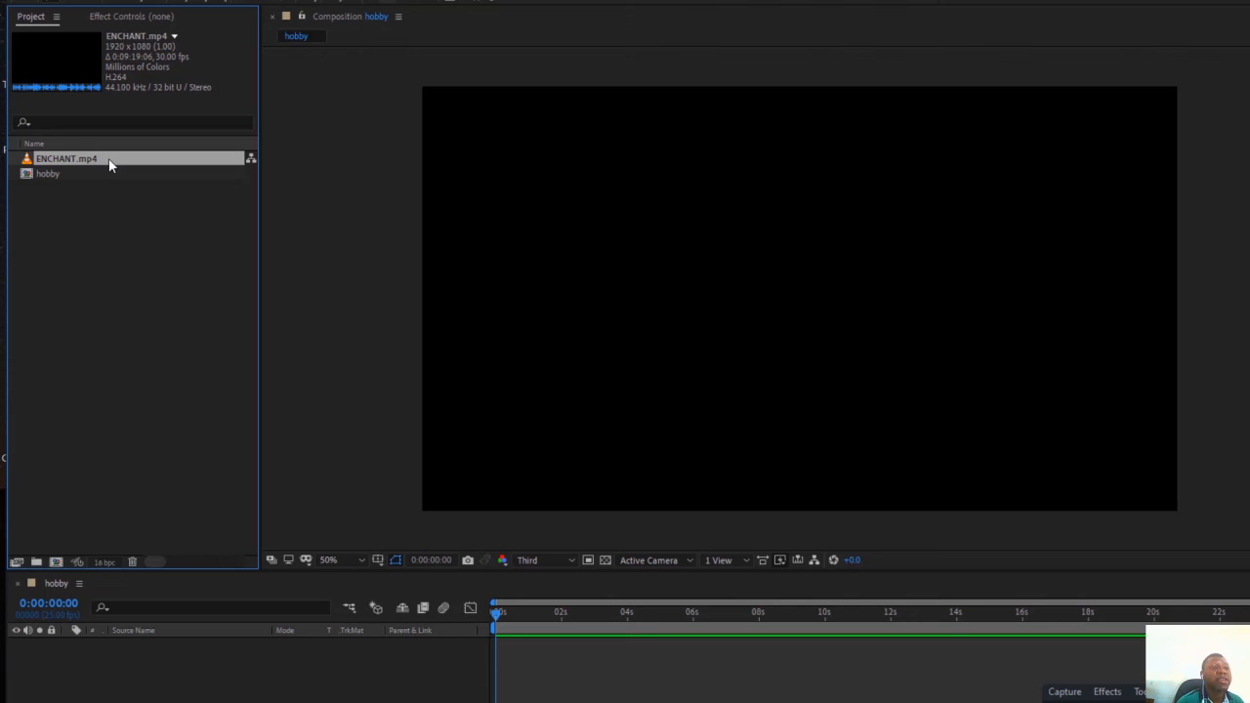
left_click_drag(110, 164, 177, 673)
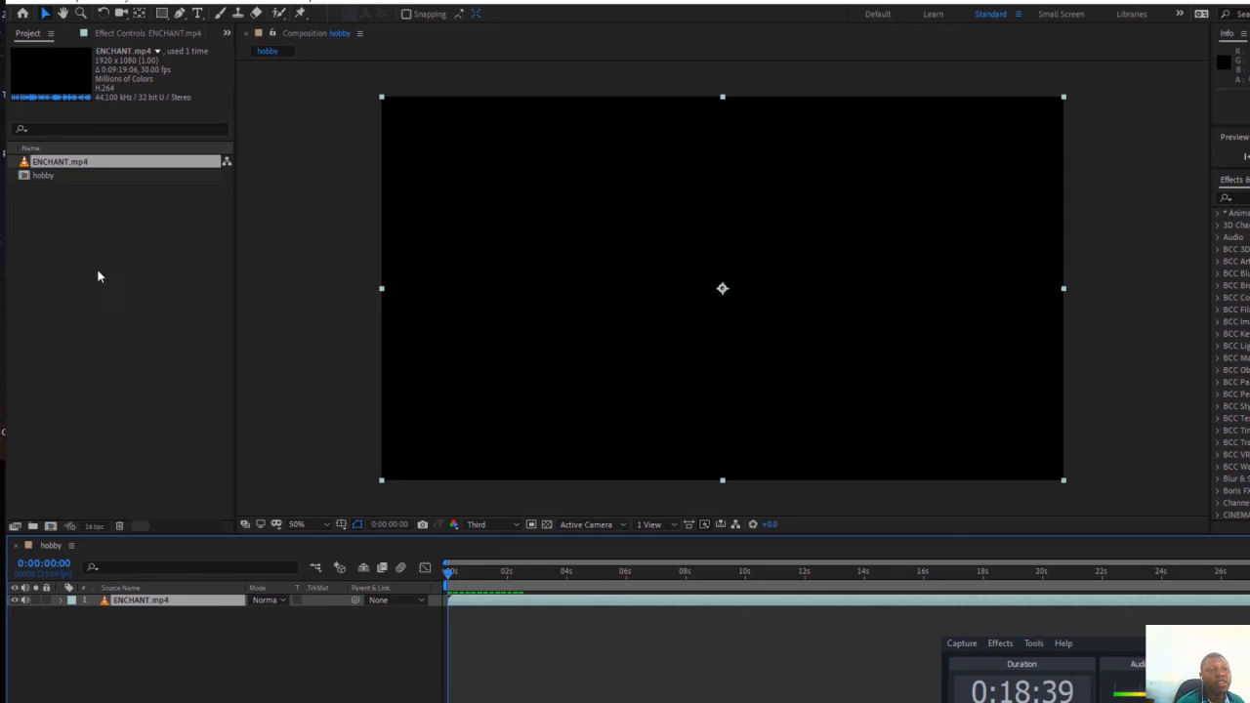
left_click(41, 178)
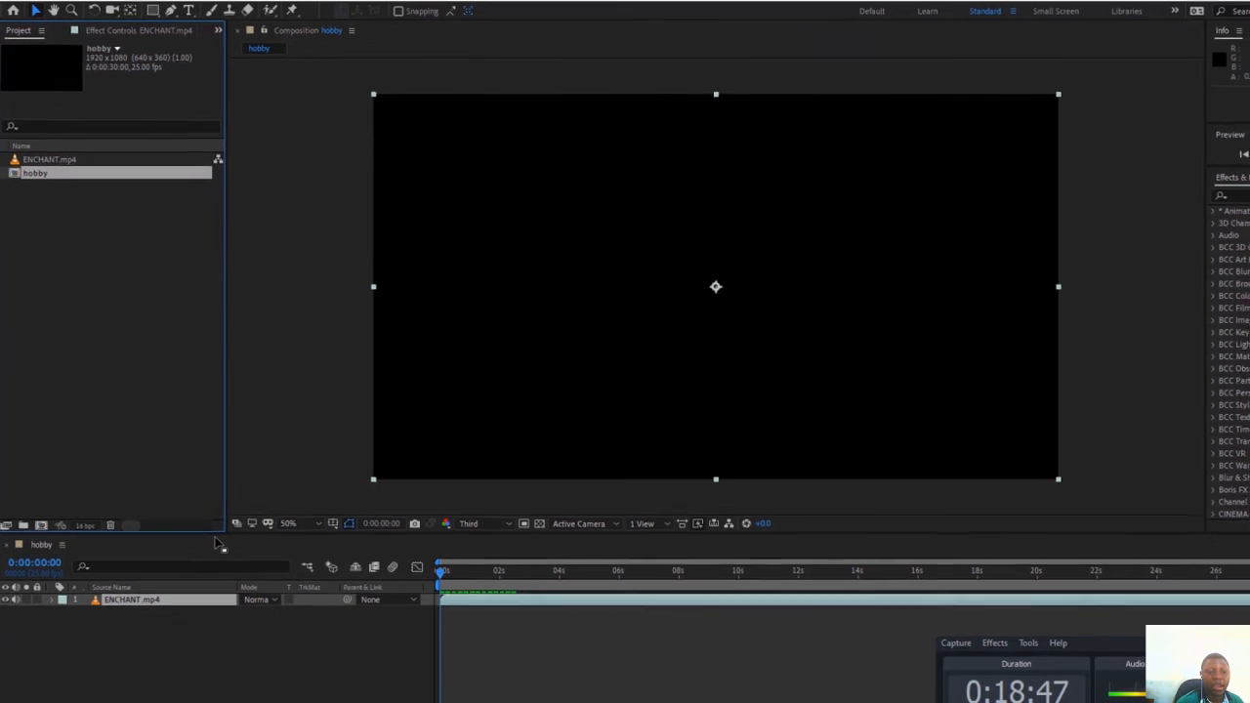
- Preview the hobby composition, check its last frame, and return the playhead to the first frame
left_click(1162, 92)
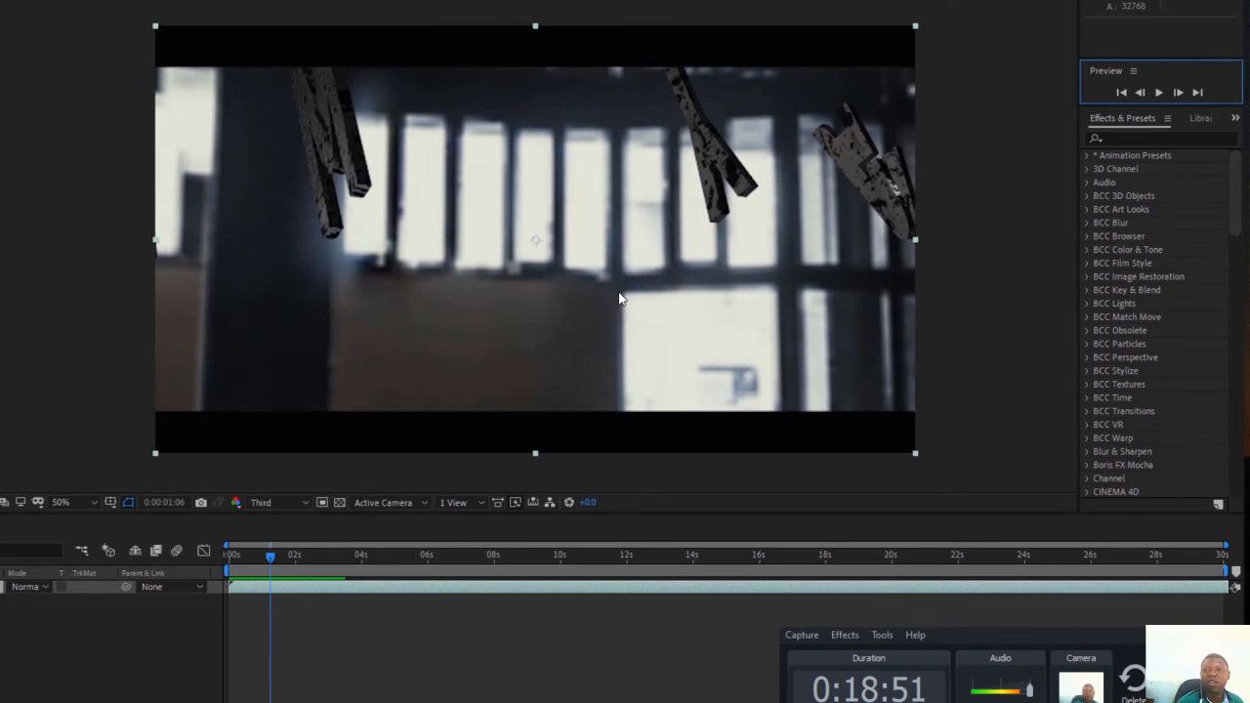
left_click(1121, 91)
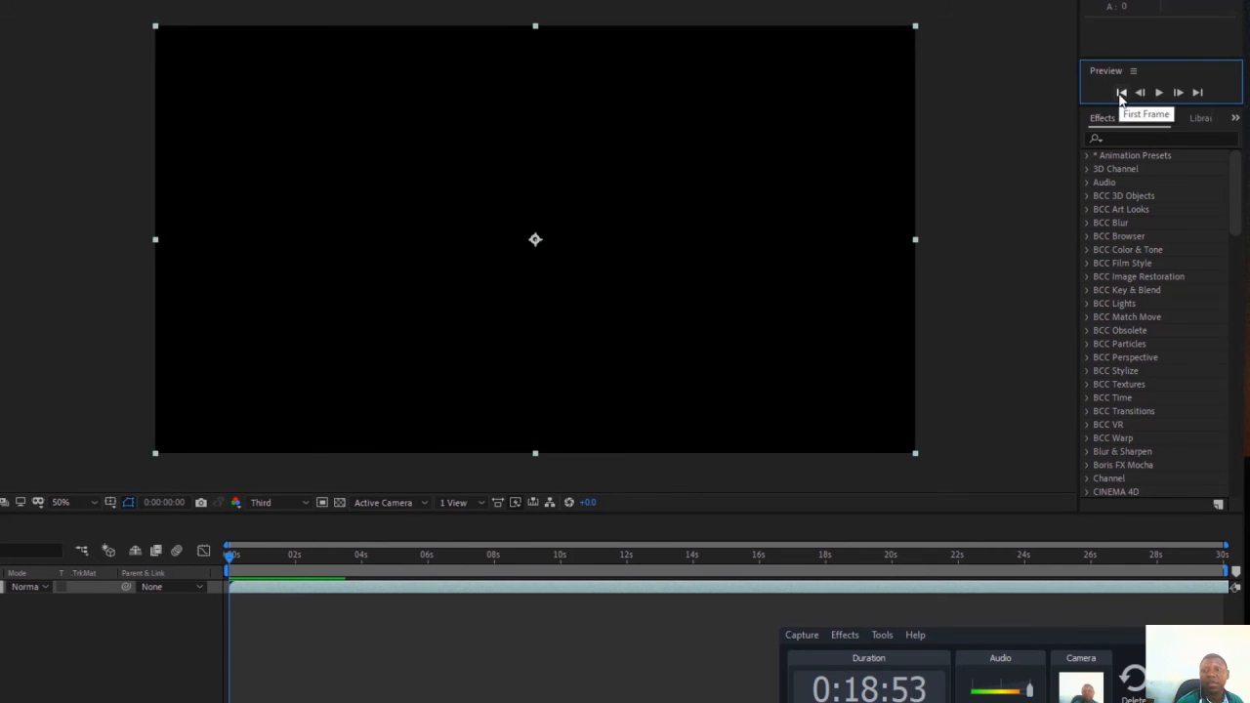
left_click(1199, 93)
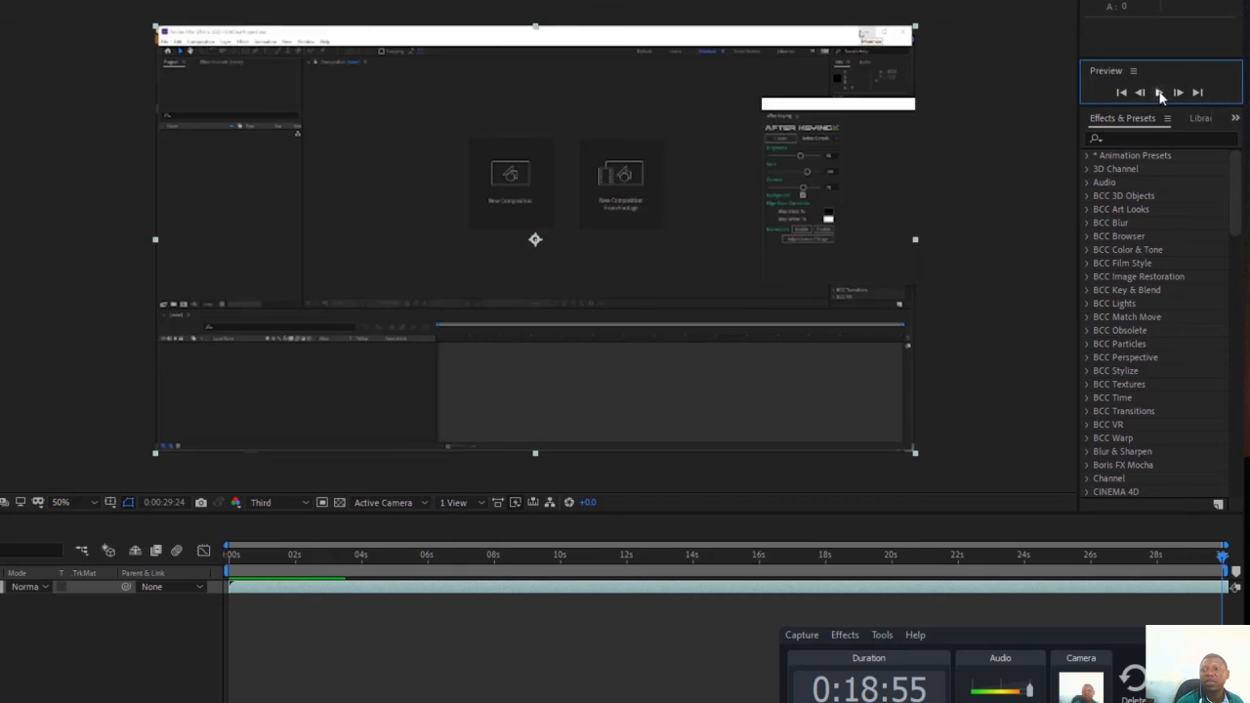
left_click(1121, 92)
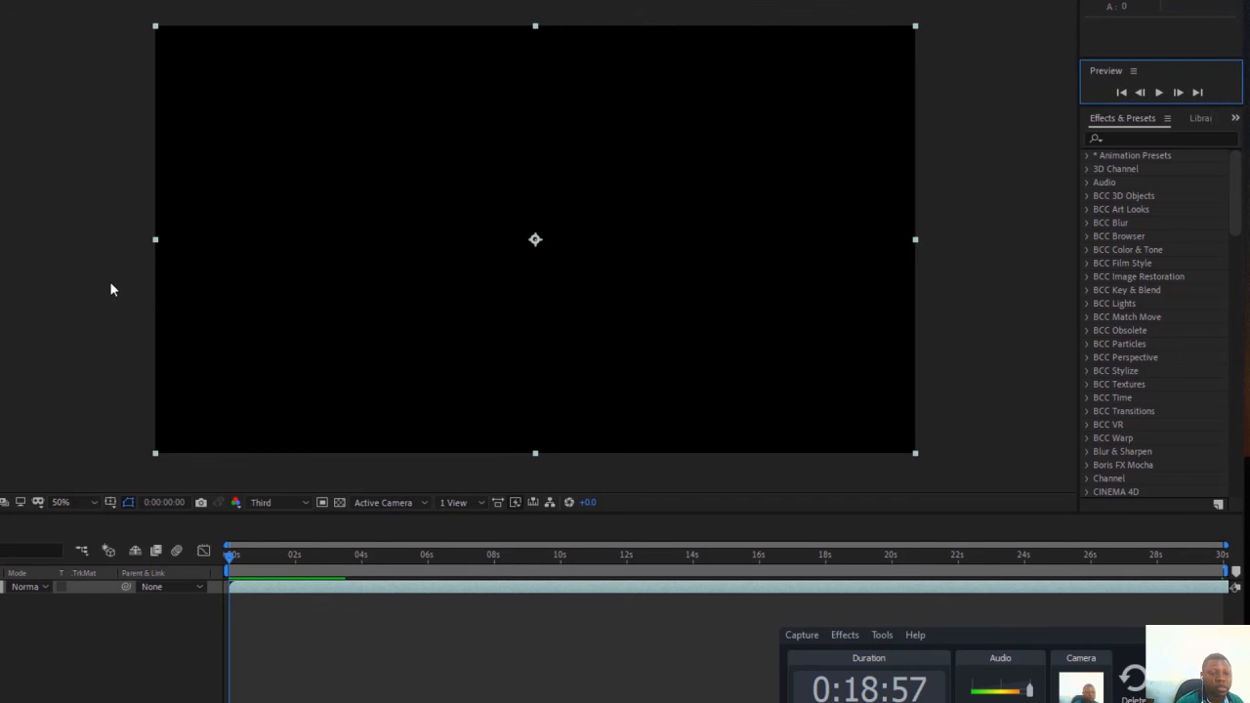